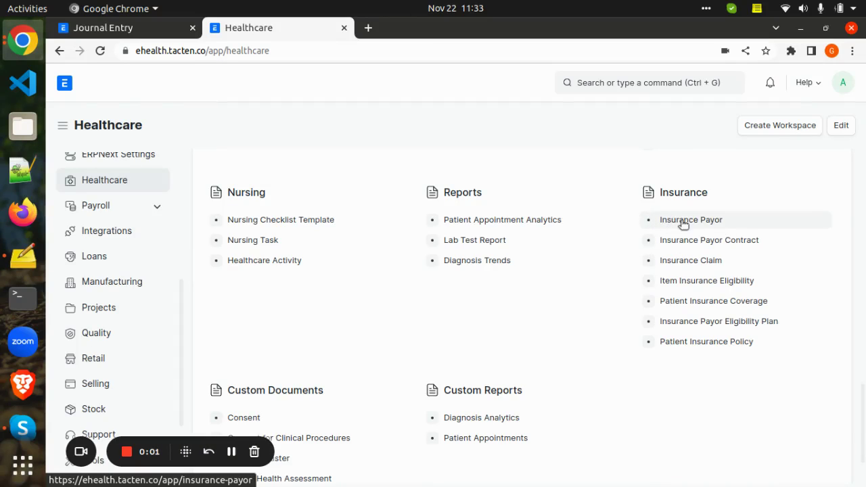
- Open the TATA AIG record from the Insurance Payor list
left_click(706, 224)
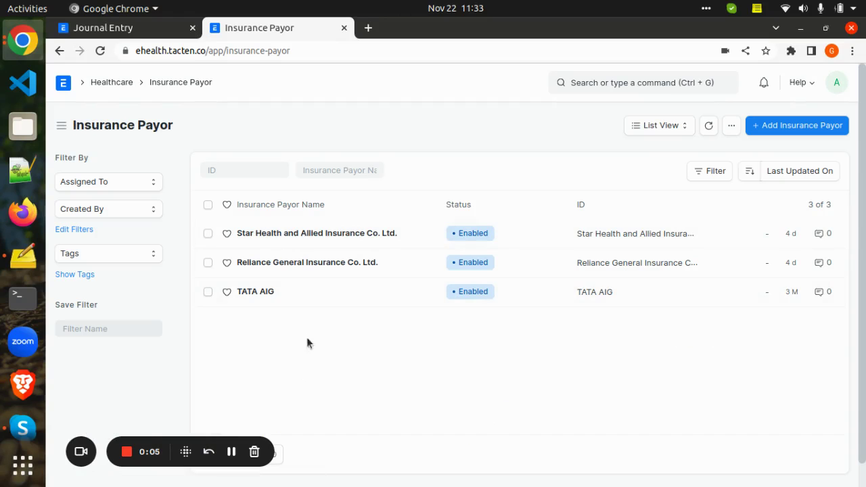
left_click(269, 292)
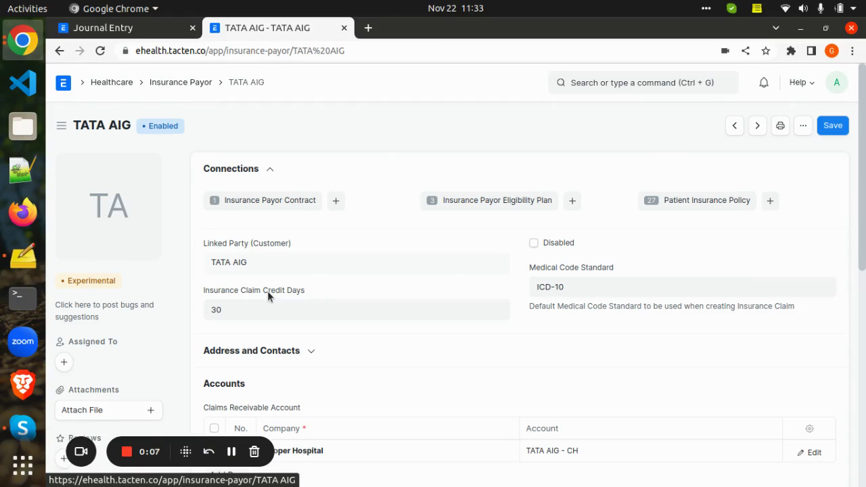
- Open contract PAYOR-CONT-2022-00001 from TATA AIG's Insurance Payor Contract connection
scroll(350, 366, "down", 1)
scroll(350, 366, "down", 3)
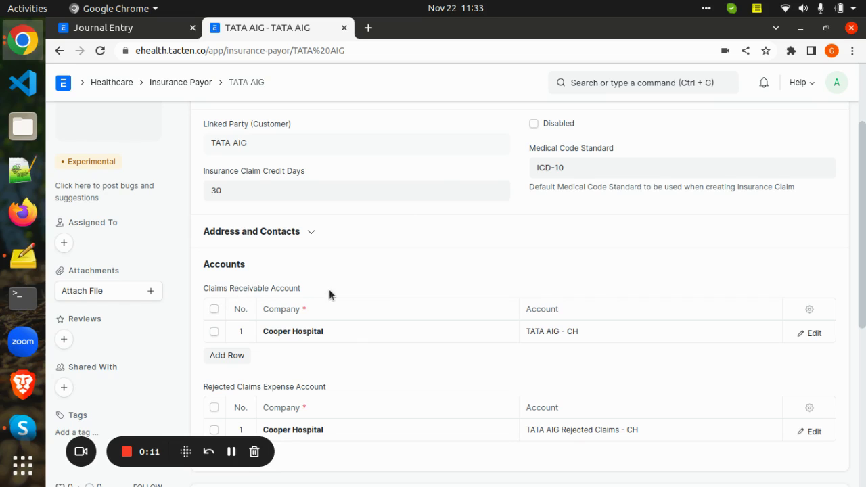
scroll(348, 276, "up", 4)
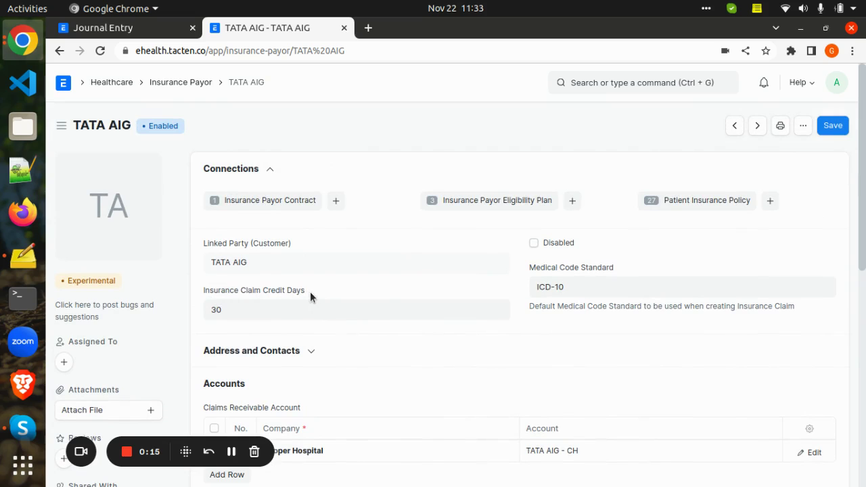
scroll(329, 228, "down", 1)
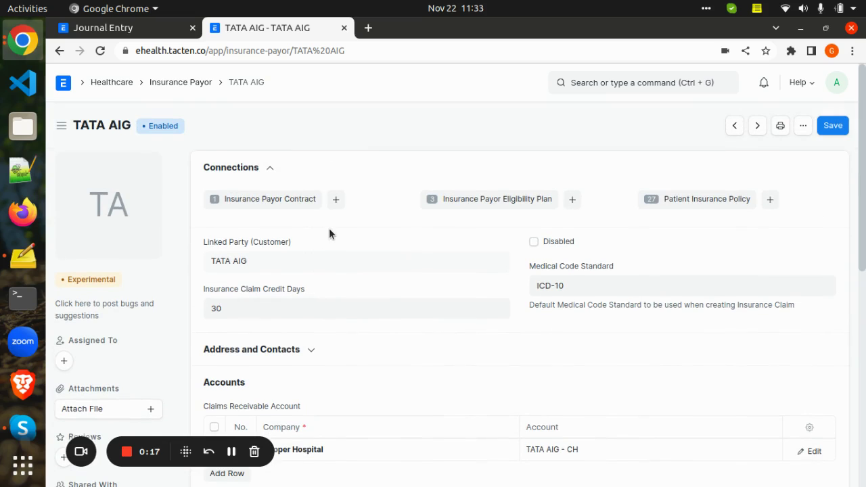
left_click(275, 199)
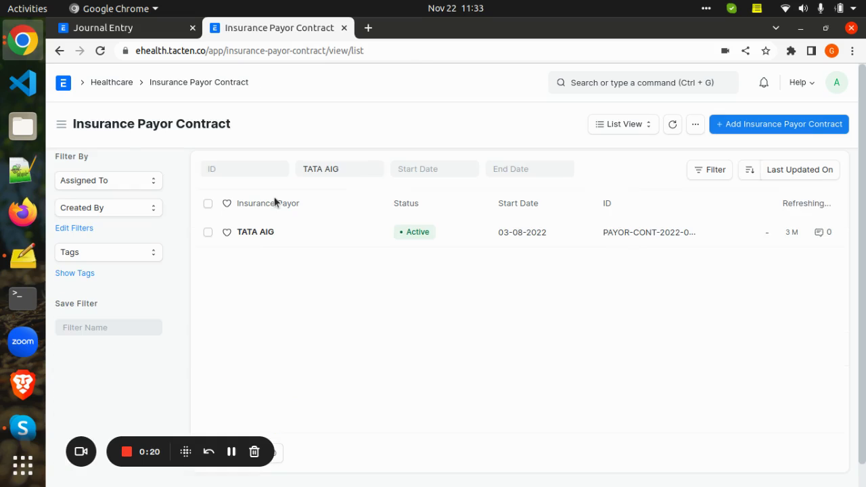
left_click(254, 233)
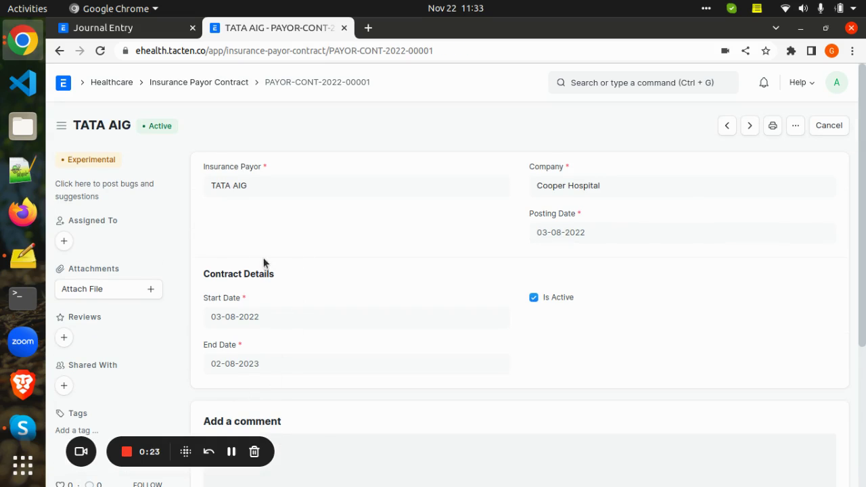
- Review the Insurance Payor Eligibility Plans, then the Item Insurance Eligibility records
left_click(115, 82)
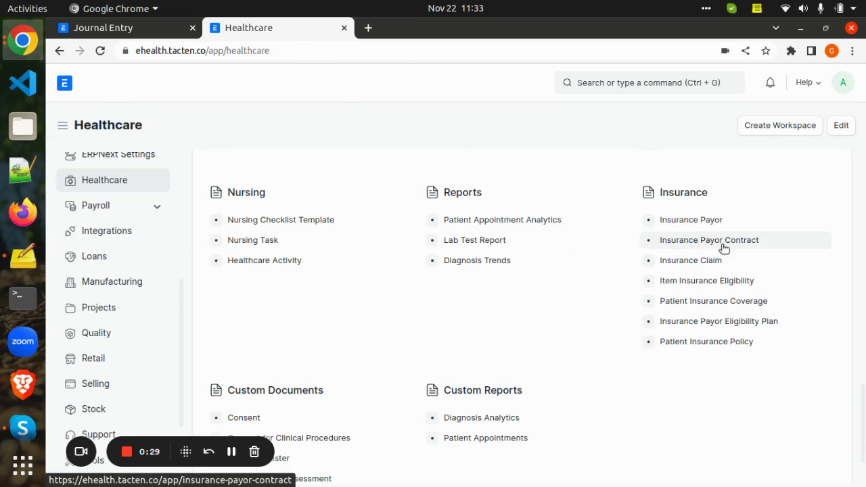
left_click(717, 321)
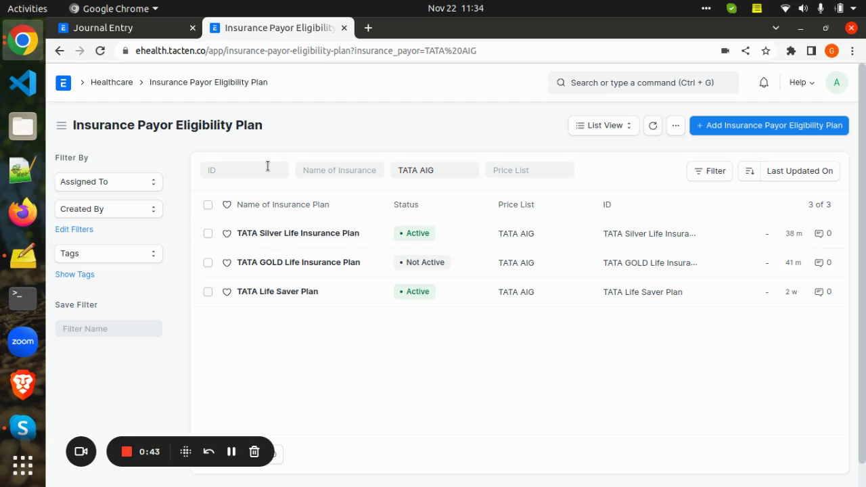
left_click(111, 82)
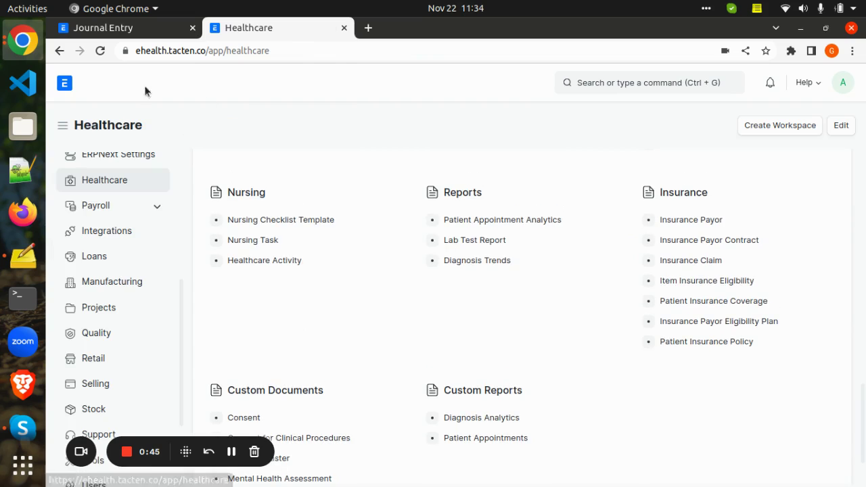
left_click(690, 287)
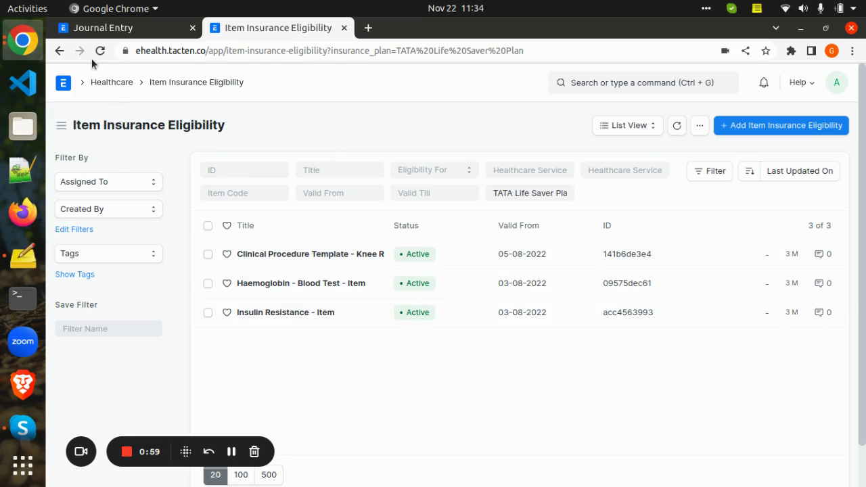
left_click(107, 83)
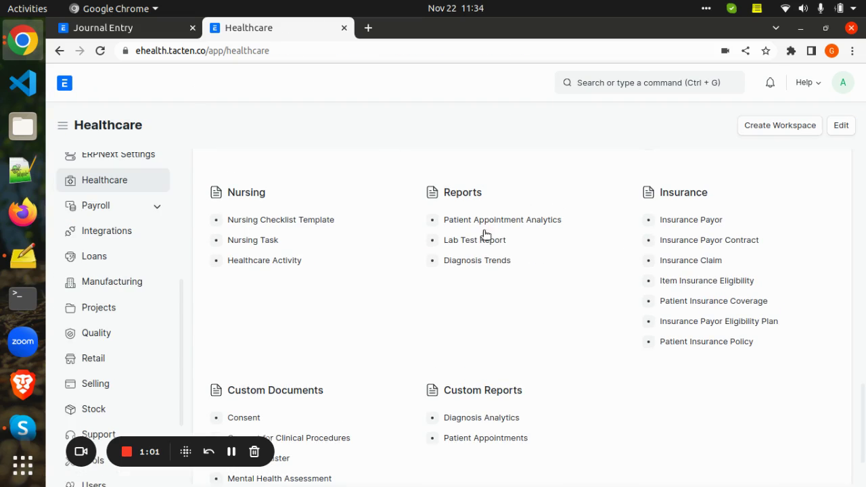
- Review the Patient Insurance Policy list and the approved Insulin Resistance coverage record
left_click(704, 345)
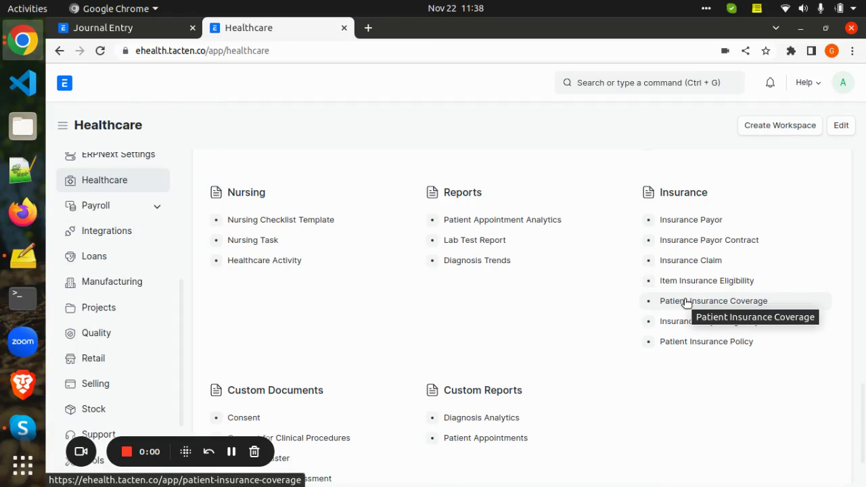
left_click(686, 302)
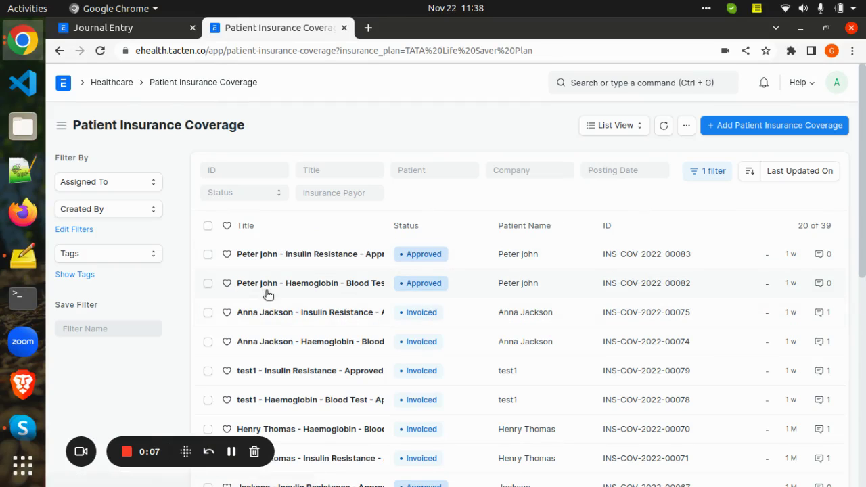
left_click(294, 254)
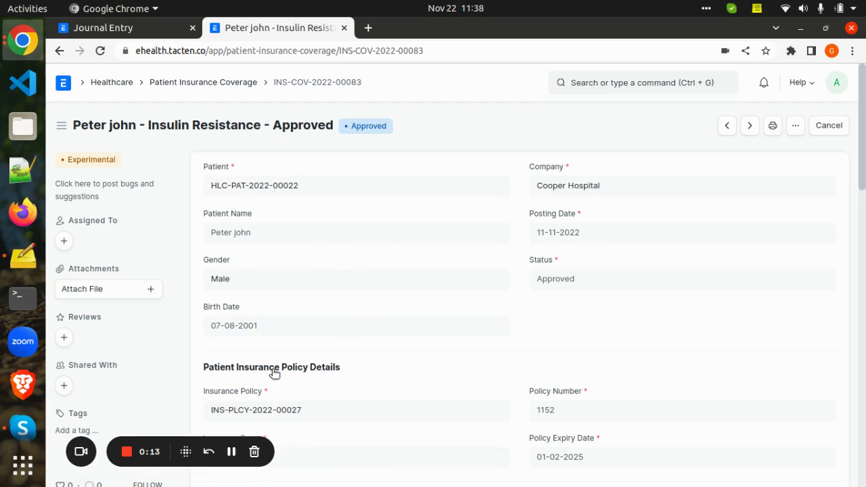
left_click(227, 82)
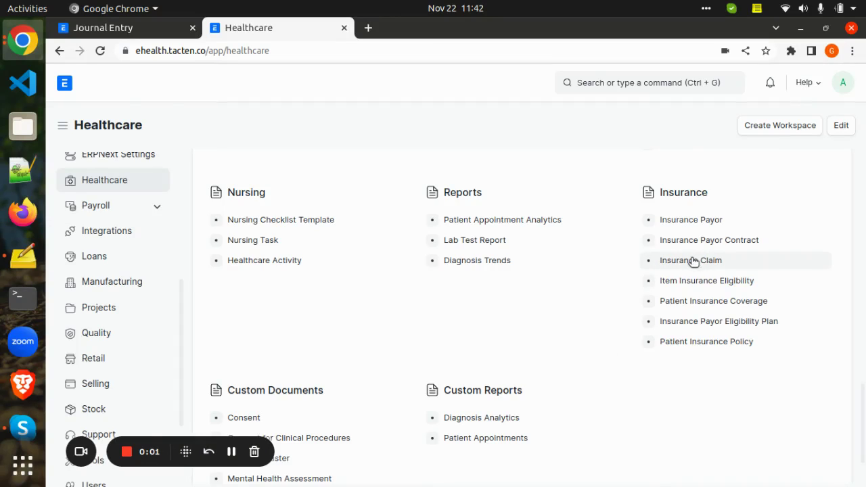
- Open claim INS-CLAIM-2022-00017 and look over its Patient and Policy Details
left_click(689, 264)
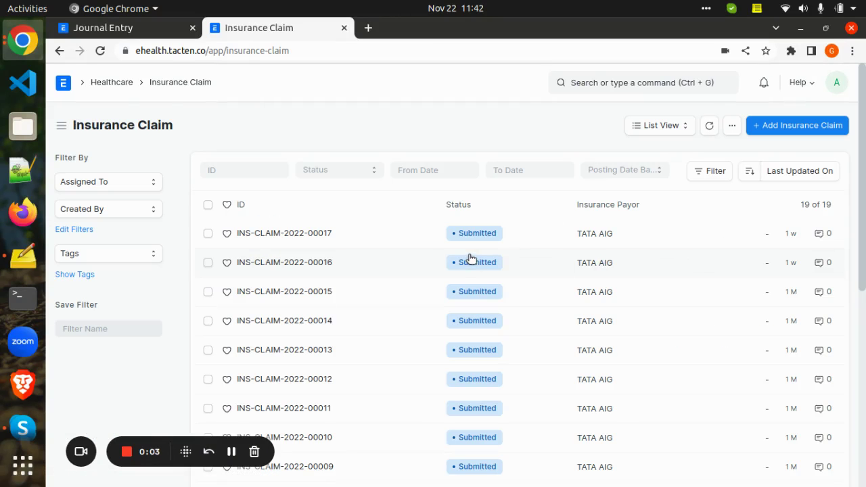
left_click(304, 232)
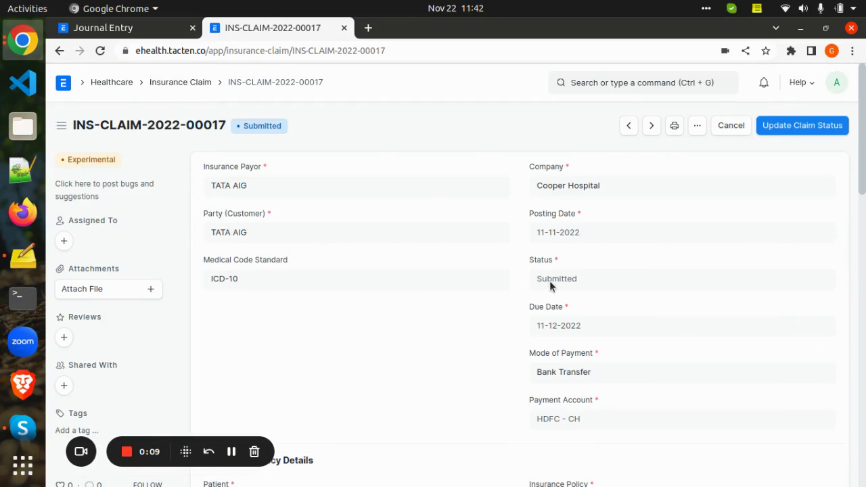
scroll(475, 368, "down", 5)
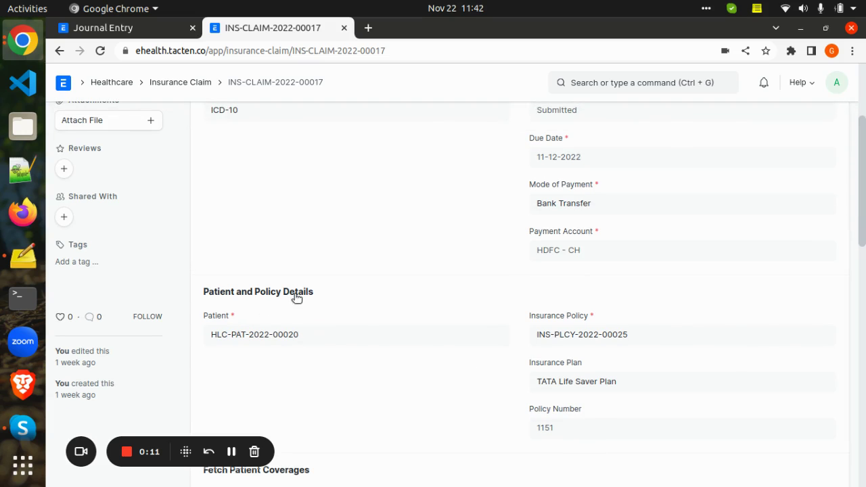
scroll(468, 326, "up", 5)
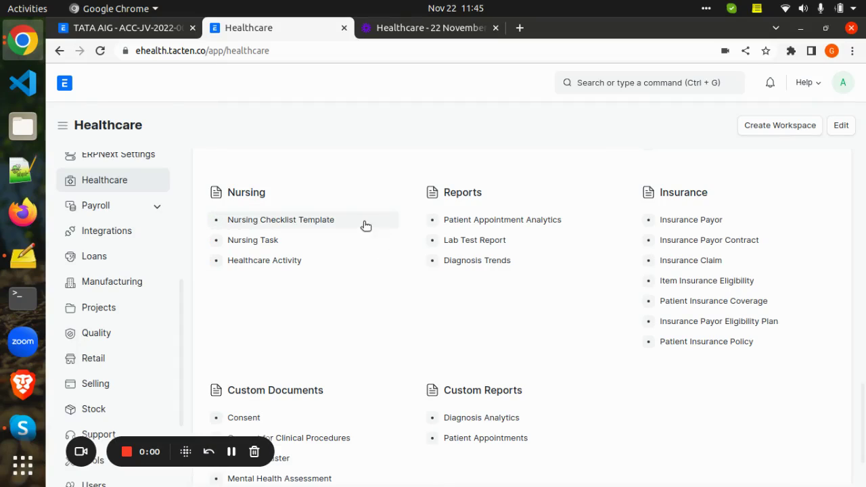
- Inspect journal entries ACC-JV-2022-00029 and ACC-JV-2022-00028 (₹5,000.00 TATA AIG - CH debit)
left_click(135, 27)
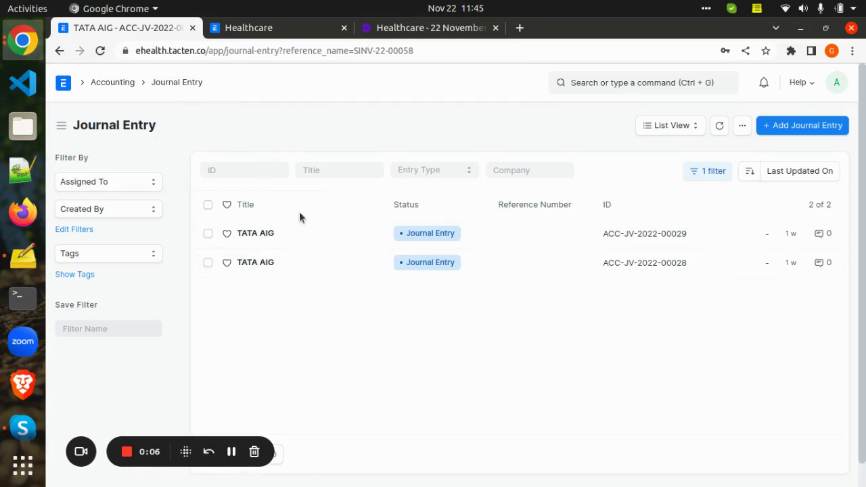
left_click(265, 233)
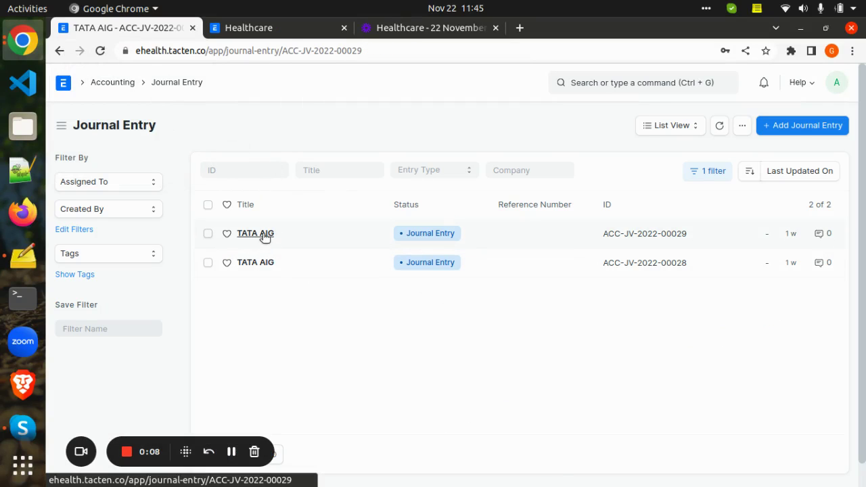
left_click(173, 83)
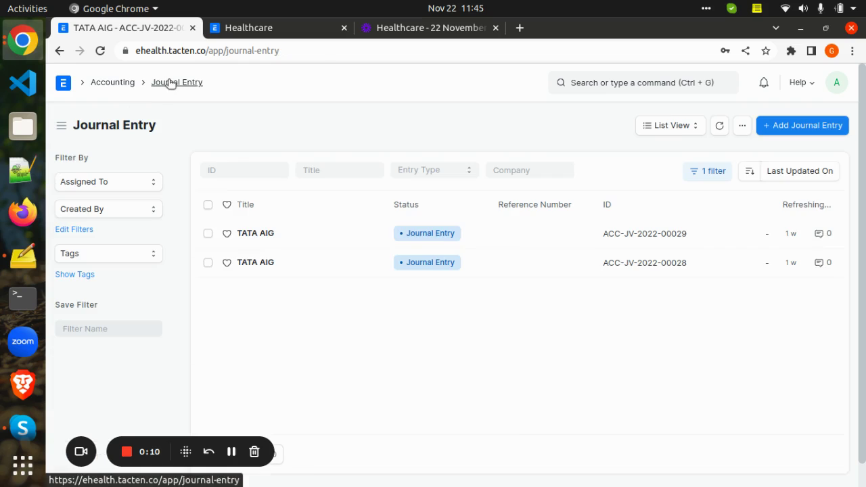
left_click(264, 265)
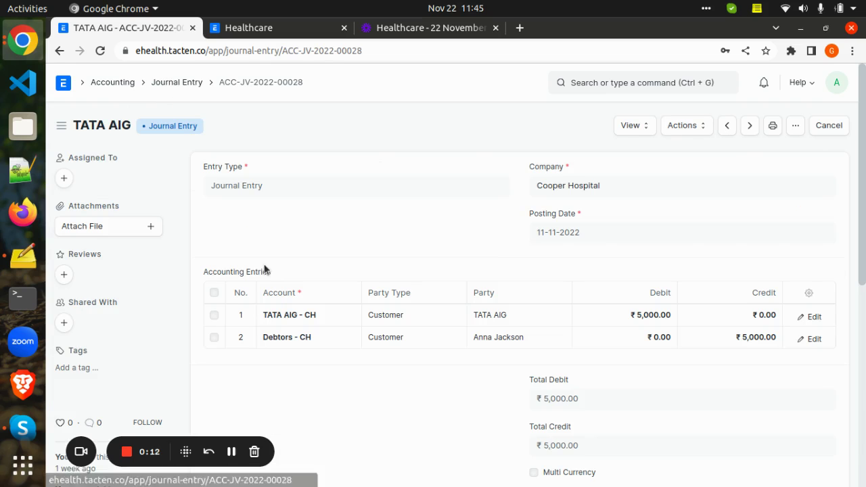
left_click(234, 28)
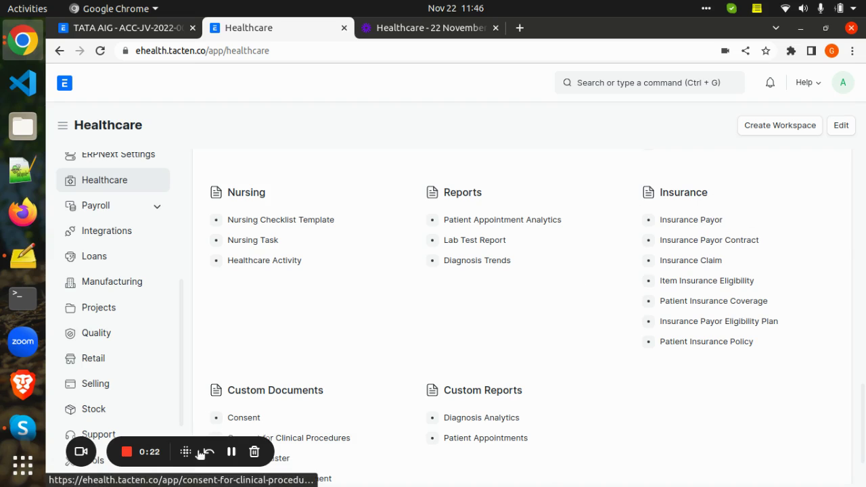
left_click(147, 457)
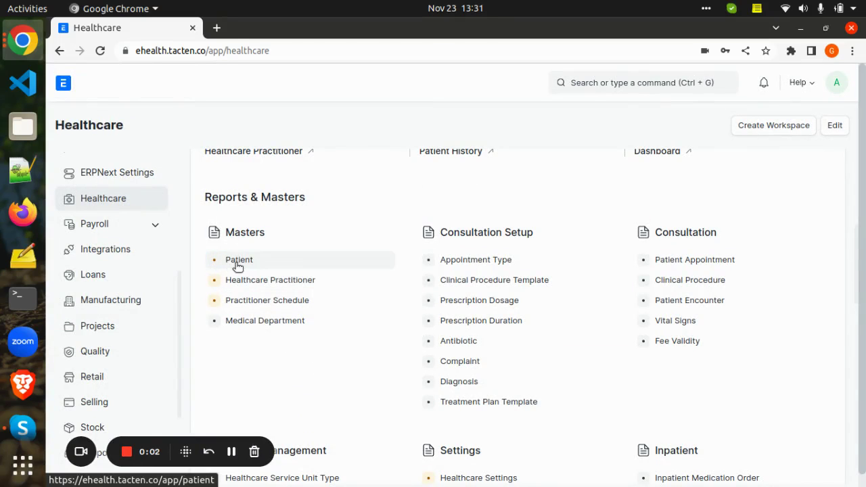
- Open the patient's record from the Patient list and look over its details
left_click(238, 261)
left_click(251, 235)
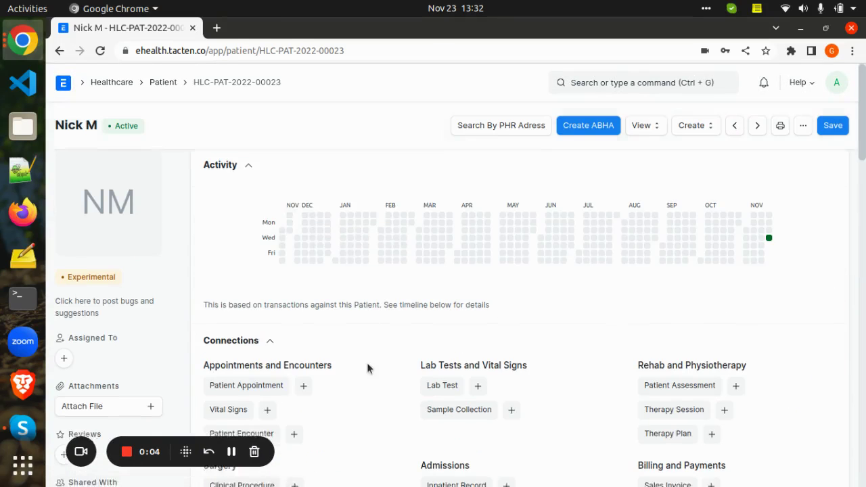
scroll(367, 363, "down", 8)
scroll(323, 352, "up", 2)
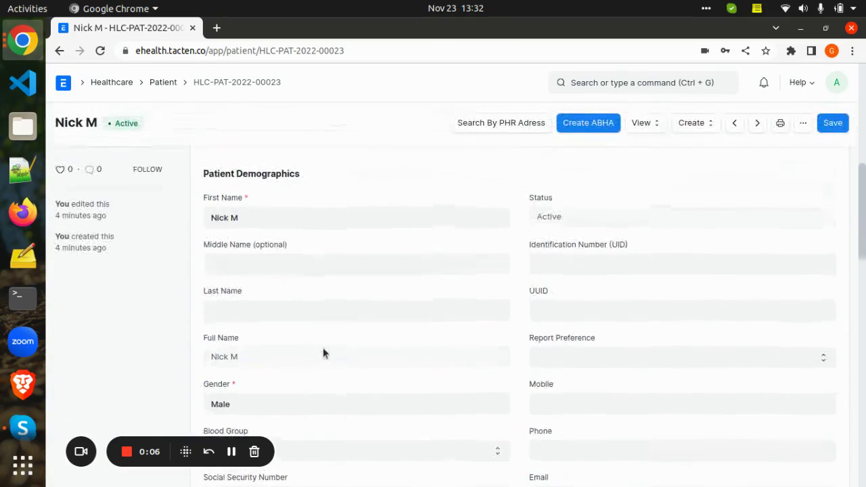
scroll(354, 333, "up", 8)
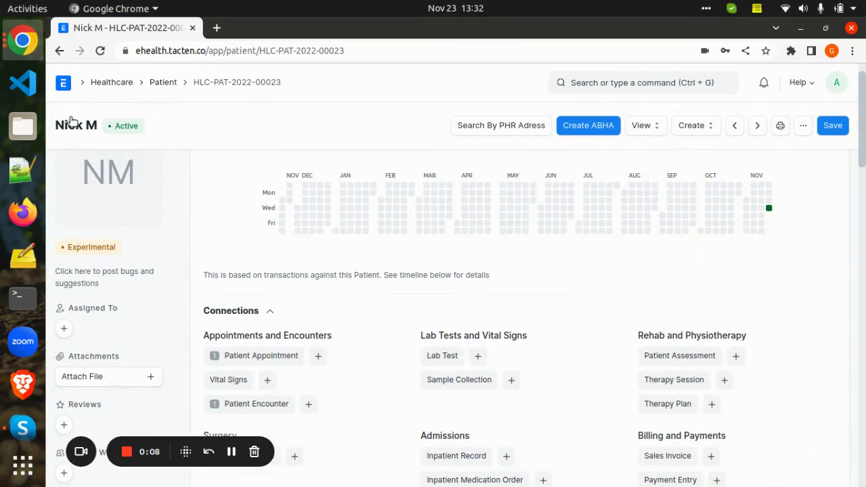
scroll(341, 298, "down", 3)
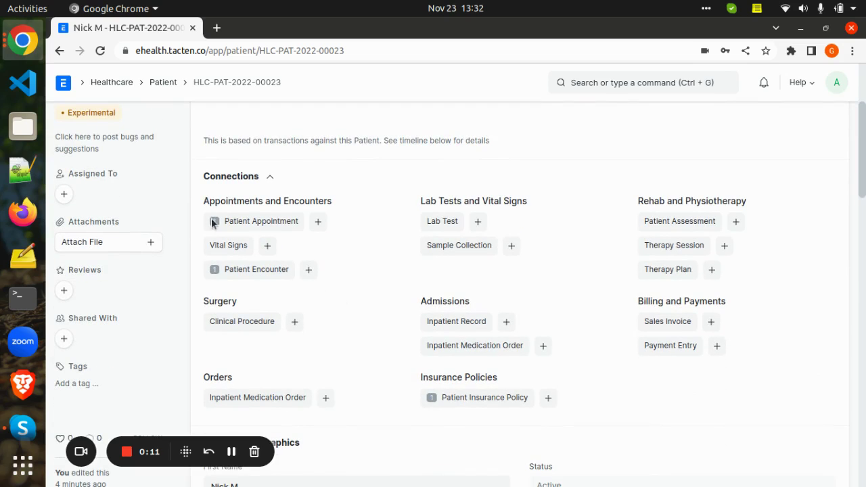
- Review appointment HLC-APP-2022-00053's TATA AIG insurance and list its Patient Encounters
left_click(266, 223)
left_click(298, 196)
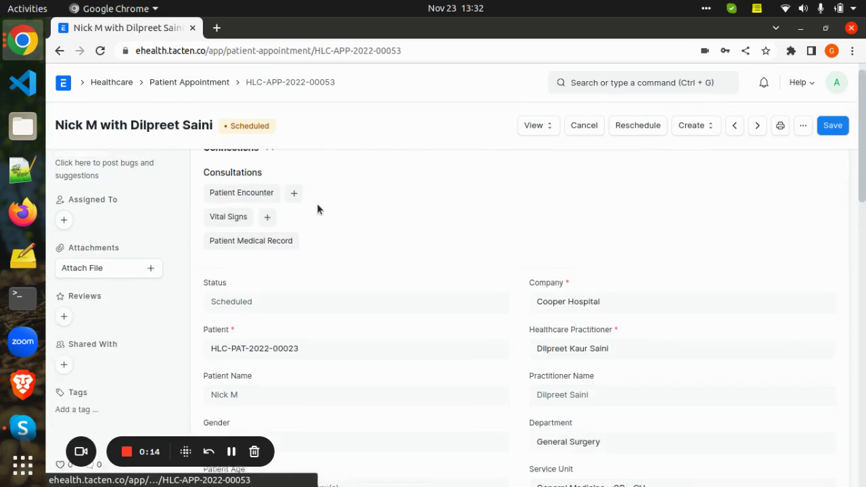
scroll(415, 321, "down", 10)
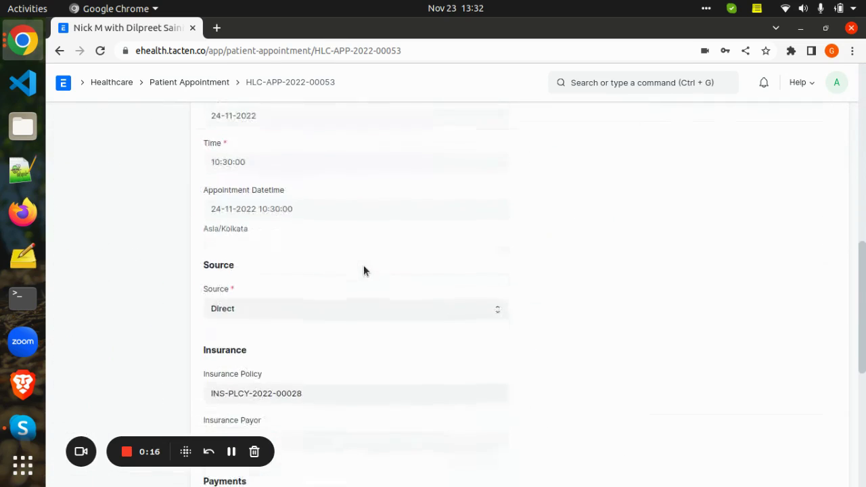
scroll(212, 190, "up", 3)
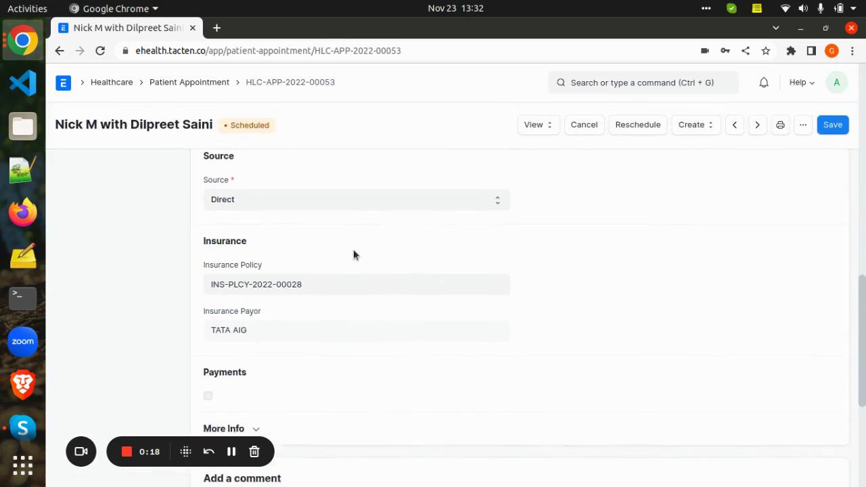
scroll(354, 253, "down", 2)
scroll(377, 234, "up", 5)
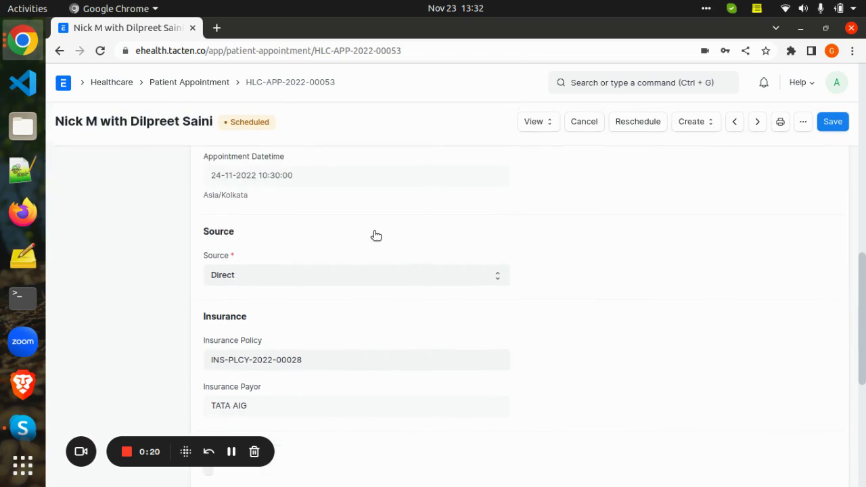
scroll(387, 241, "up", 6)
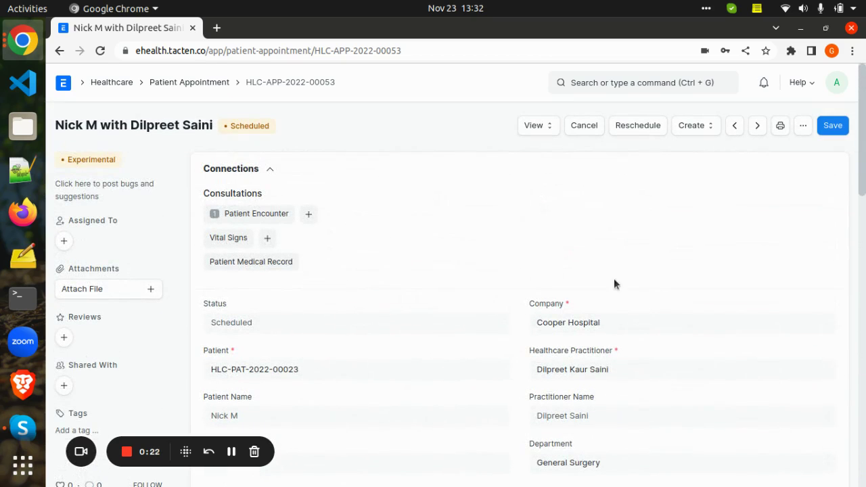
left_click(247, 217)
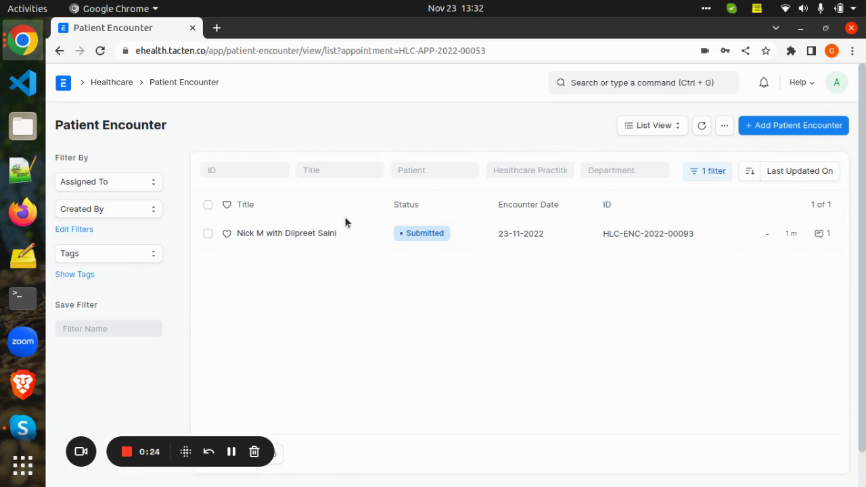
- Review encounter HLC-ENC-2022-00093's TATA AIG insurance, Aspirin medication and two lab tests
left_click(303, 234)
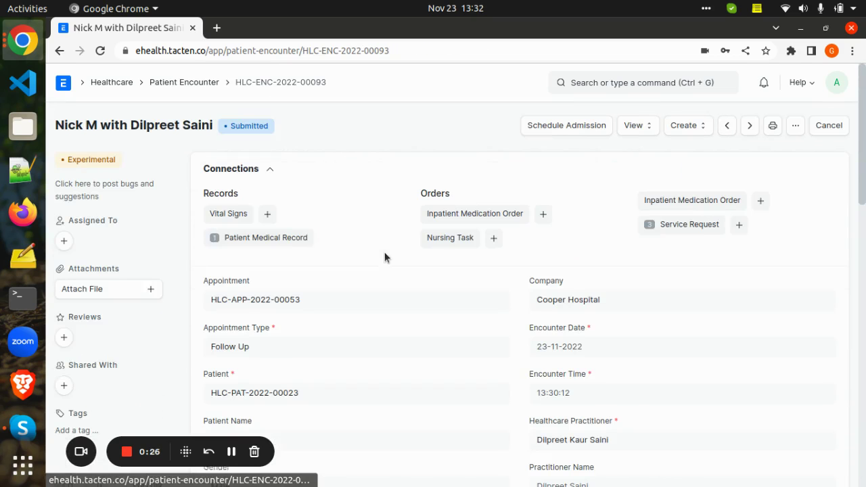
scroll(365, 267, "down", 3)
scroll(310, 285, "down", 5)
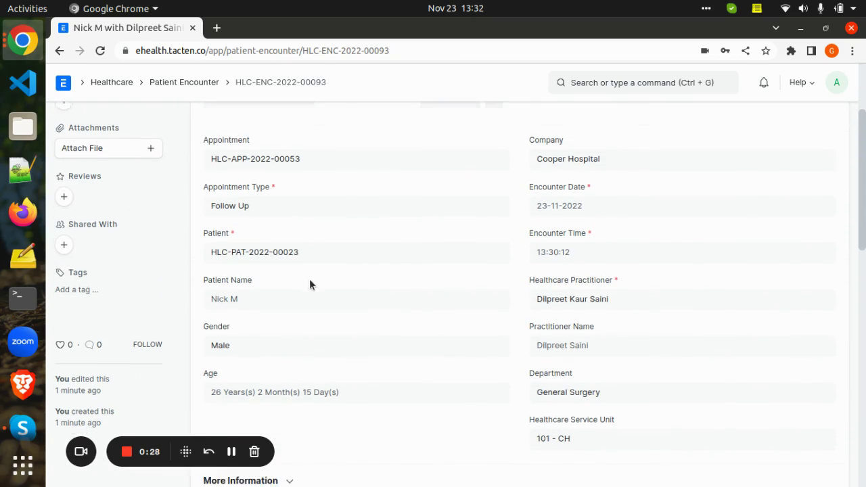
scroll(302, 314, "down", 2)
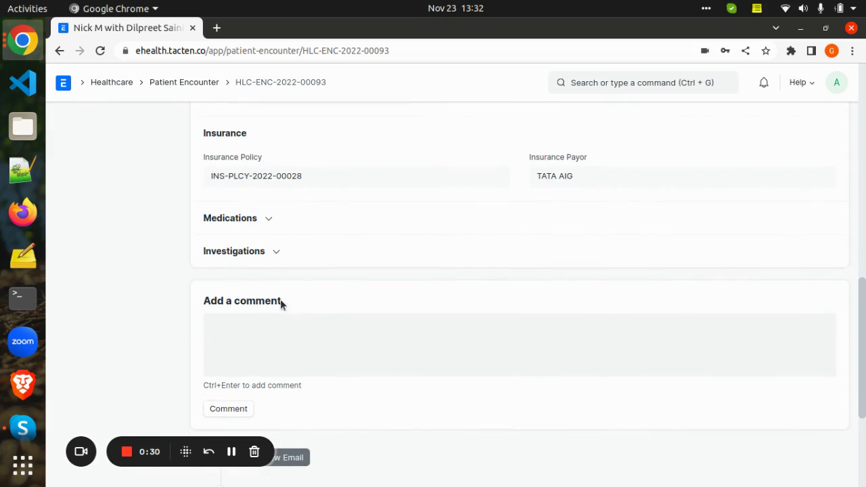
left_click(244, 218)
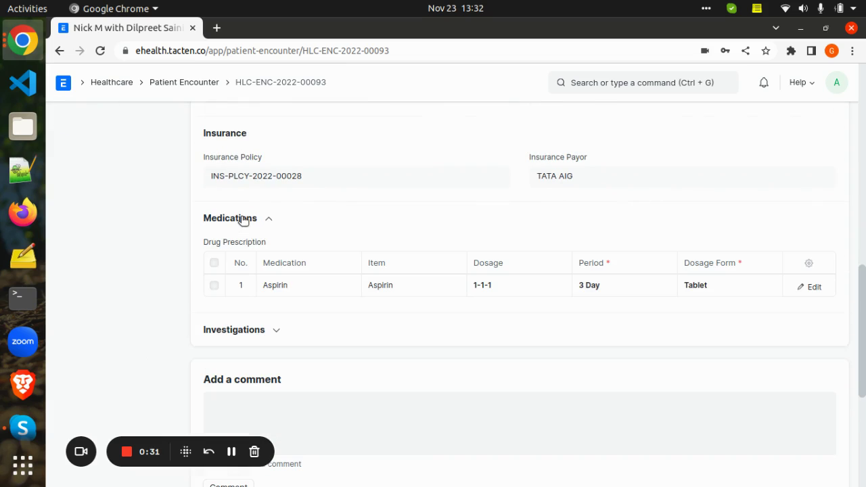
left_click(241, 330)
scroll(308, 406, "down", 3)
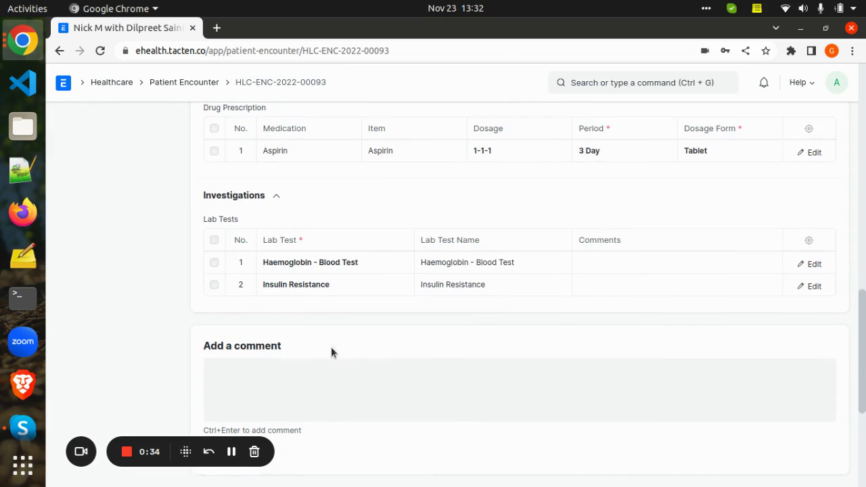
scroll(609, 358, "up", 3)
scroll(621, 360, "up", 7)
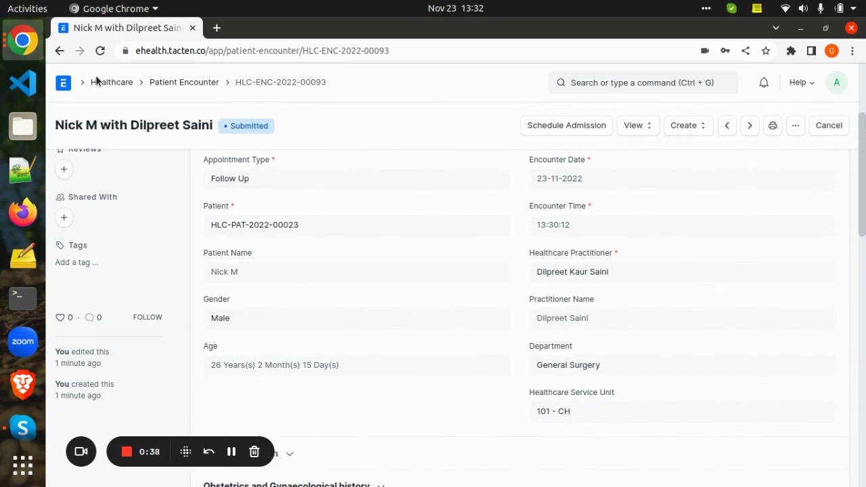
- Go back to the Patient Appointment list
left_click(60, 50)
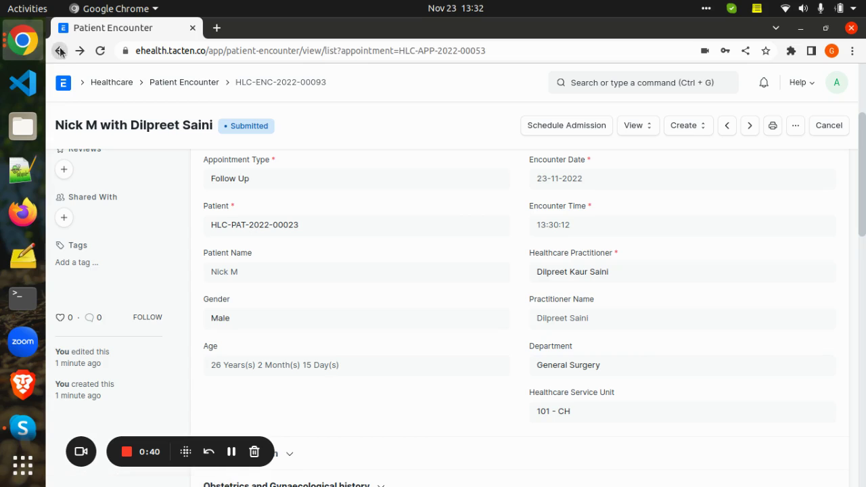
left_click(59, 50)
left_click(60, 51)
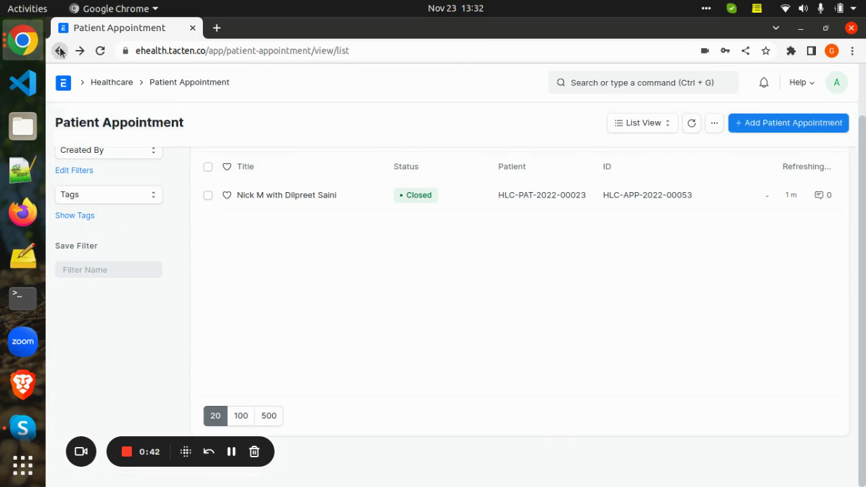
left_click(60, 51)
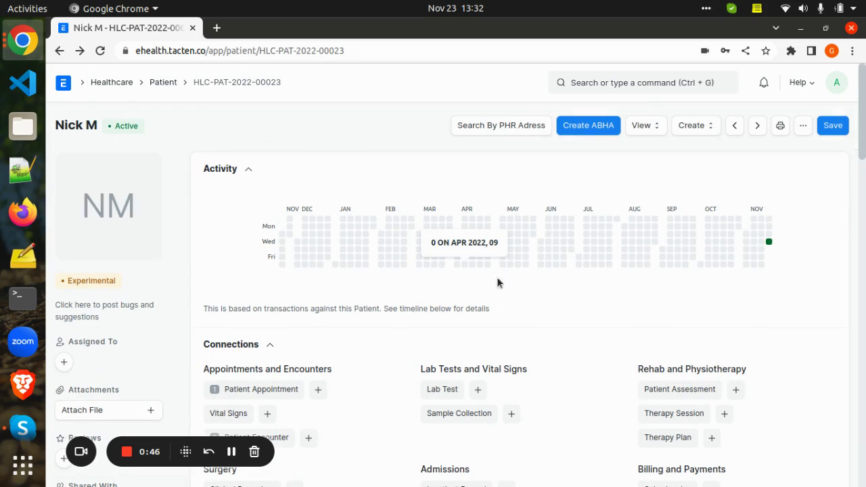
scroll(635, 304, "down", 3)
scroll(677, 414, "down", 1)
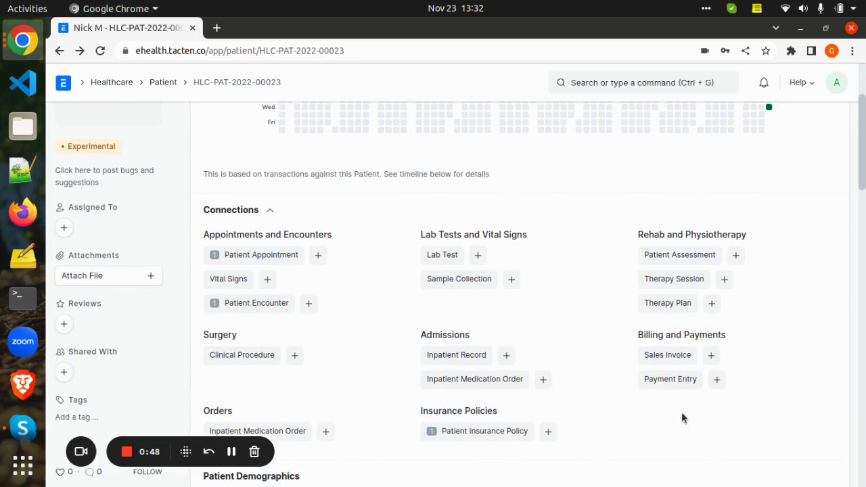
scroll(681, 418, "down", 2)
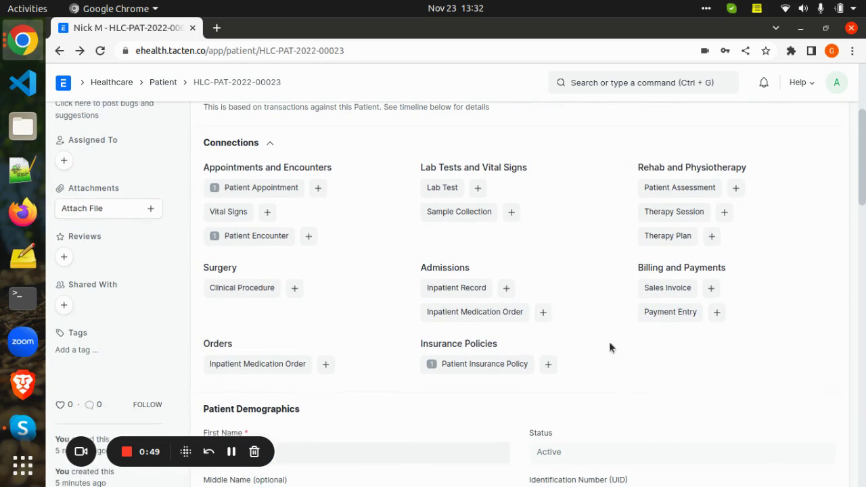
left_click(716, 290)
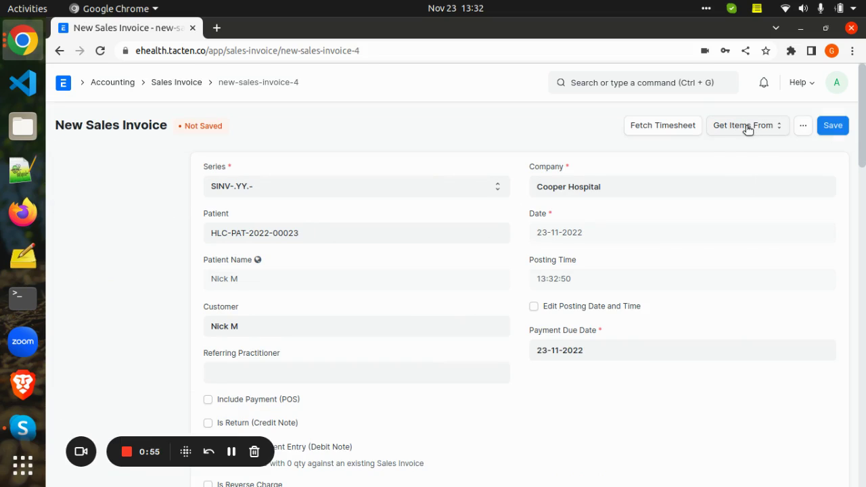
- Add the consultation, Insulin Resistance, Haemoglobin - Blood Test and Aspirin services to the invoice
left_click(744, 128)
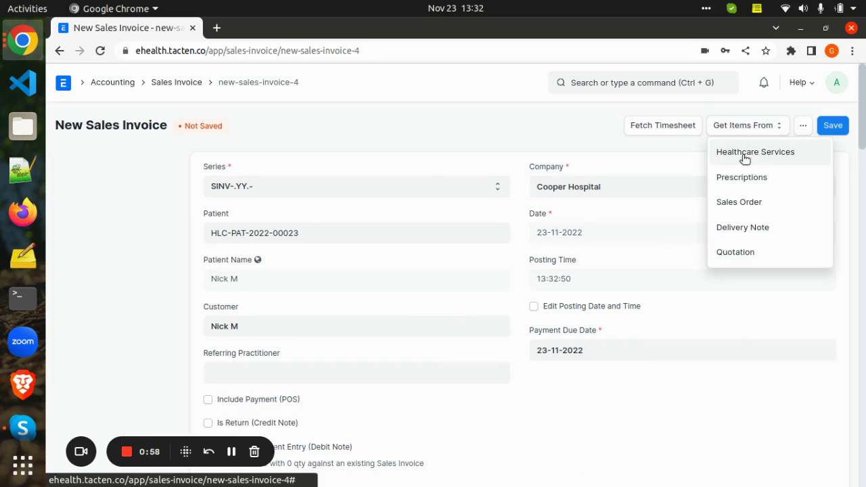
left_click(752, 154)
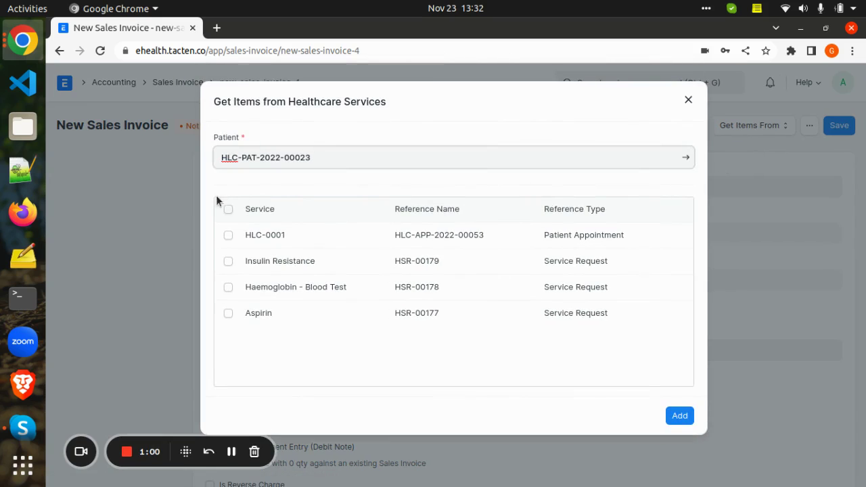
left_click(228, 210)
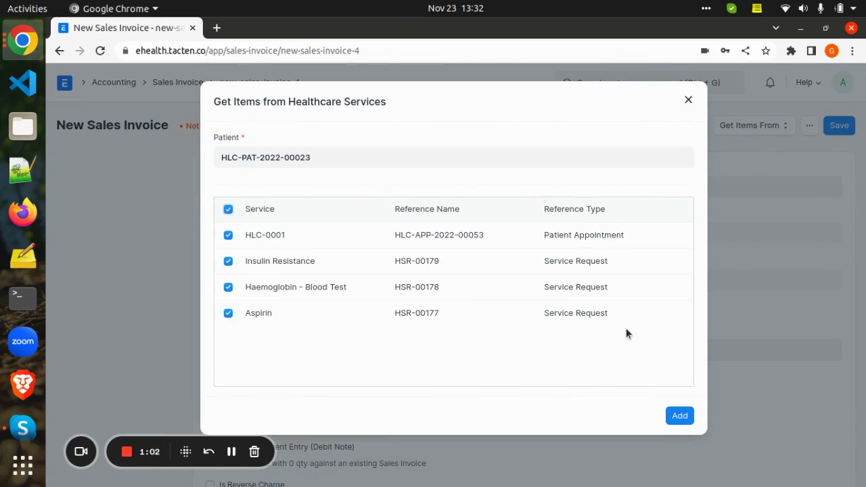
left_click(679, 416)
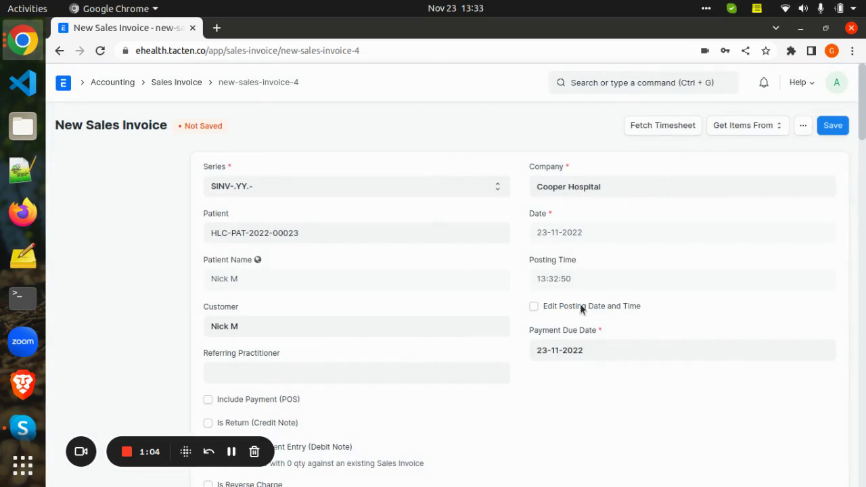
scroll(583, 308, "down", 4)
scroll(589, 312, "down", 3)
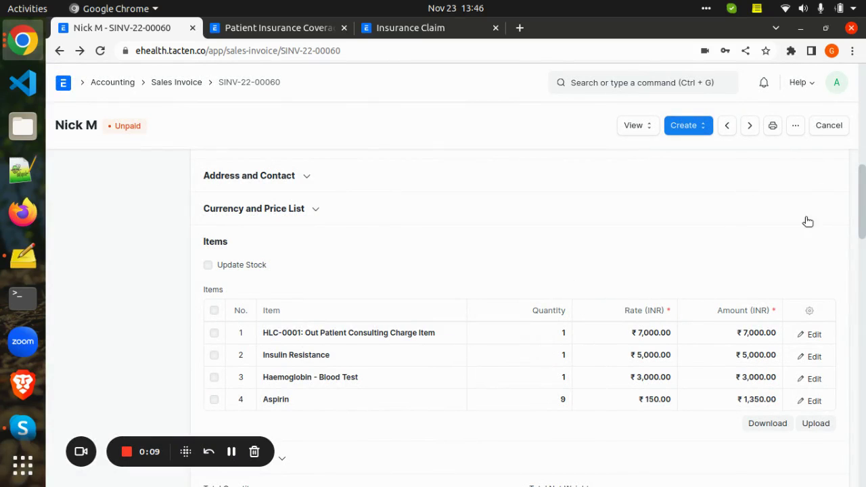
- Check SINV-22-00060's Accounting Ledger: Debtors debited 16,350, credited 7,000 Service and 9,350 Sales
scroll(807, 221, "down", 2)
scroll(792, 308, "up", 9)
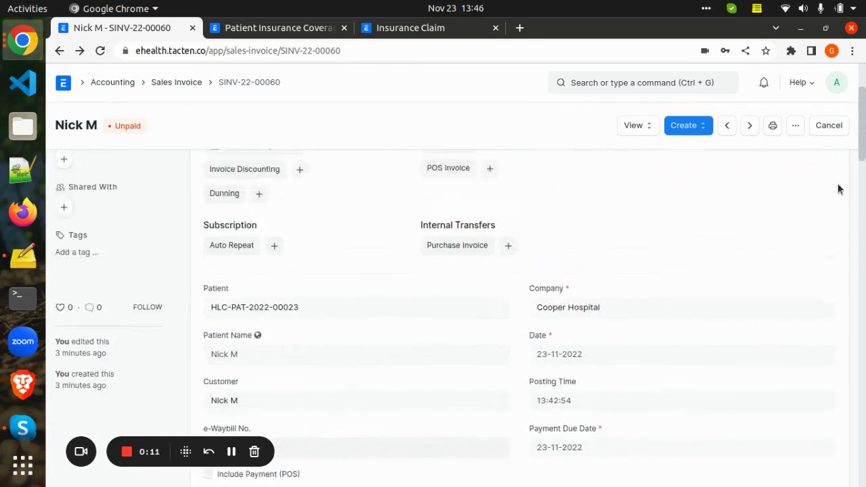
scroll(838, 188, "up", 2)
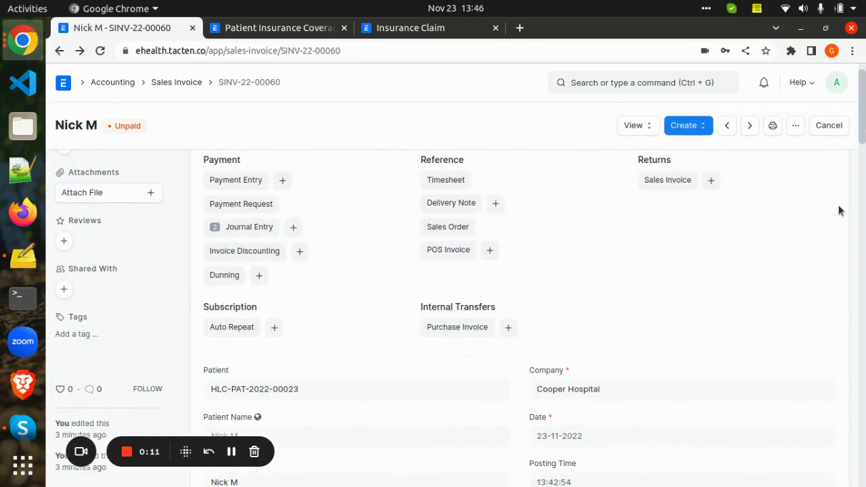
left_click(631, 126)
left_click(639, 154)
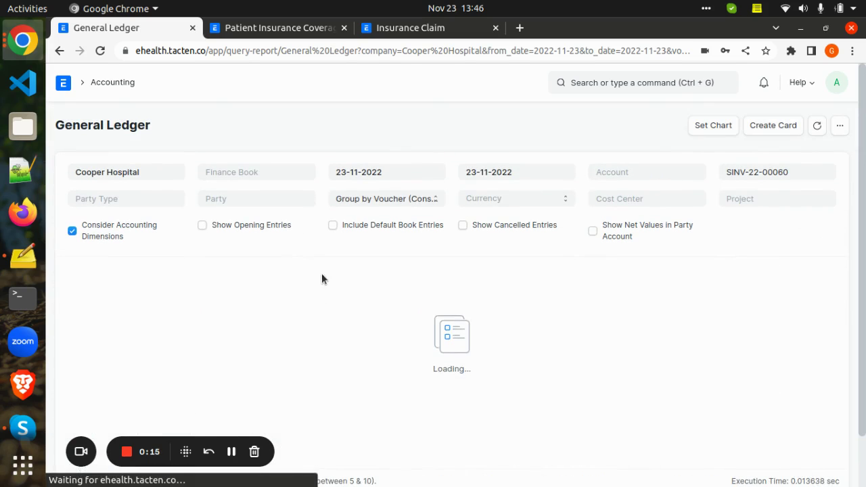
scroll(255, 380, "down", 1)
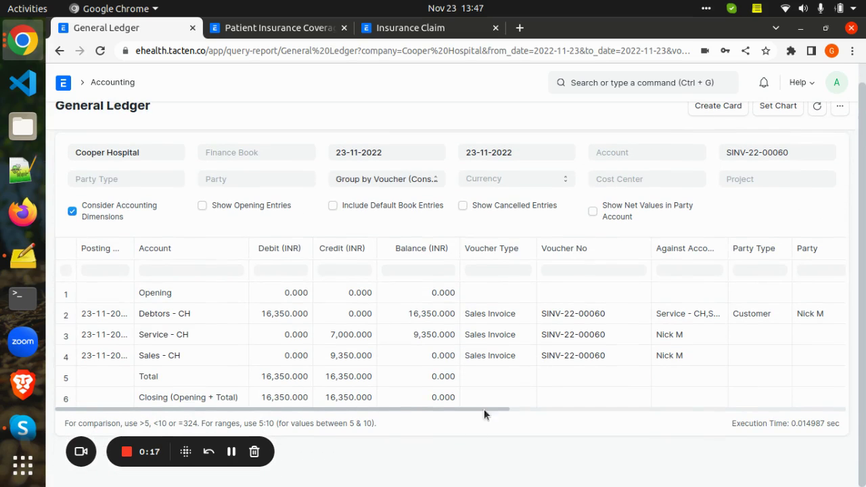
left_click(60, 50)
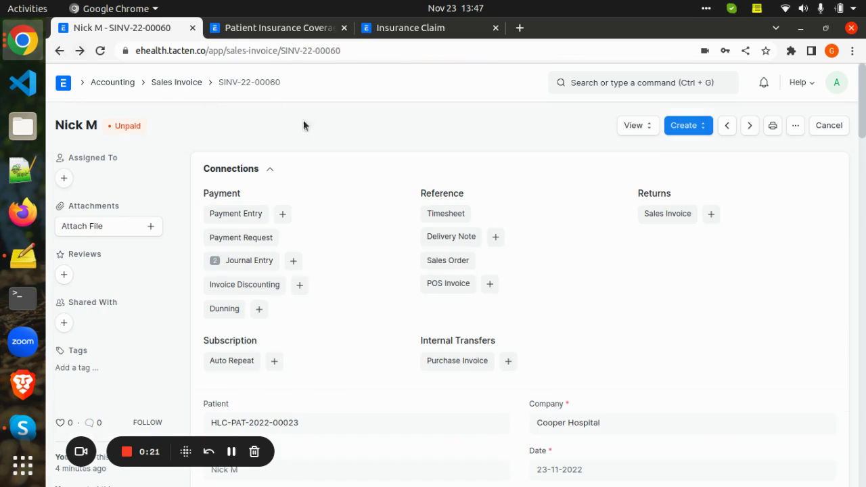
- Review the invoice's items and insurance-versus-patient totals, then show the TATA Life Saver Plan coverage list
scroll(568, 344, "down", 4)
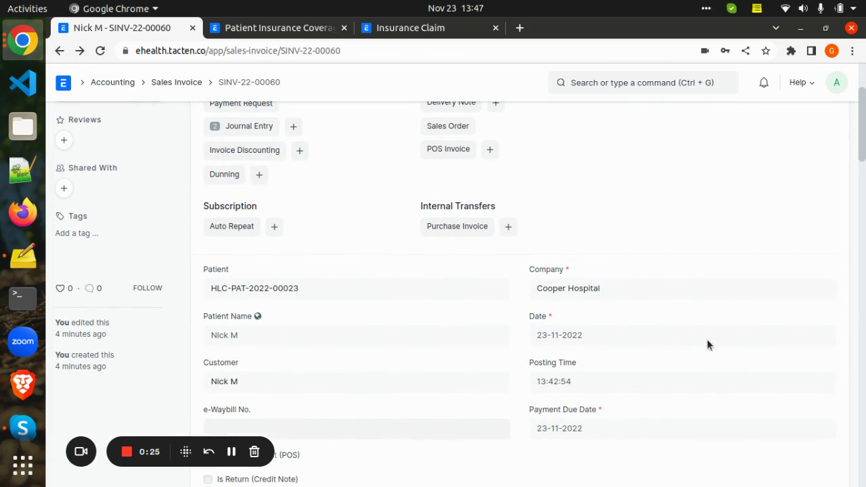
scroll(752, 385, "down", 6)
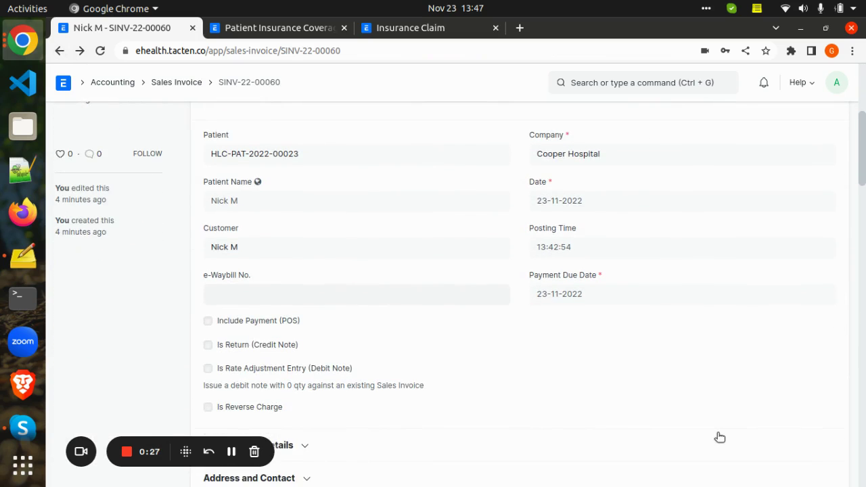
scroll(711, 433, "down", 2)
scroll(677, 422, "down", 1)
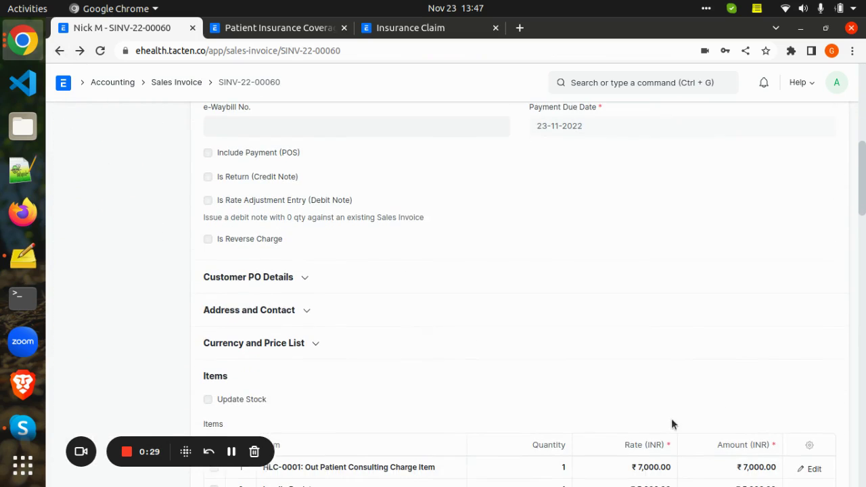
scroll(740, 373, "down", 10)
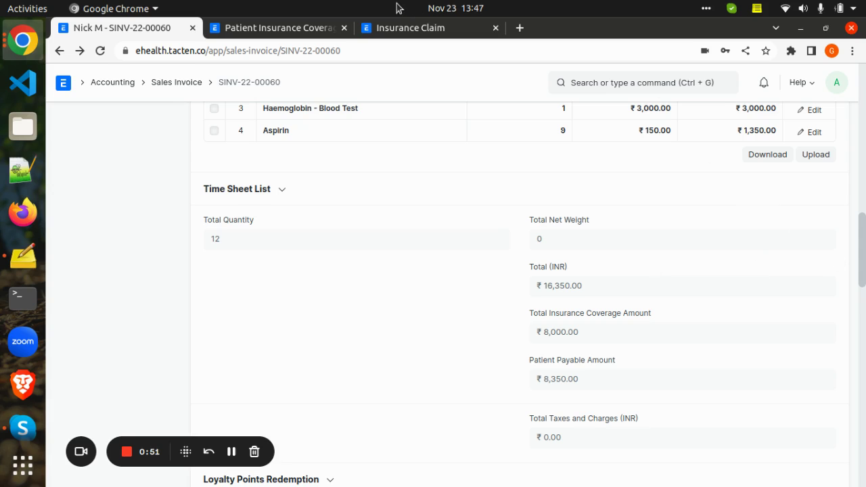
left_click(254, 29)
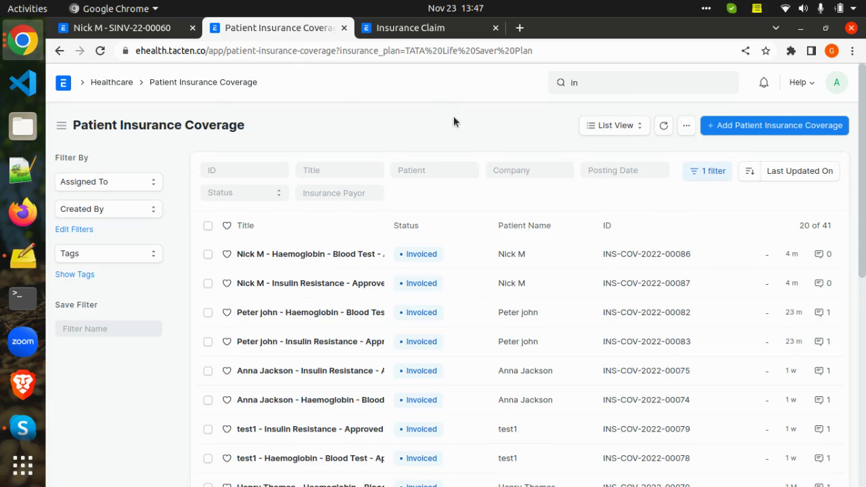
- Review the patient's invoiced Haemoglobin blood test coverage record, then return to the coverage list
left_click(276, 255)
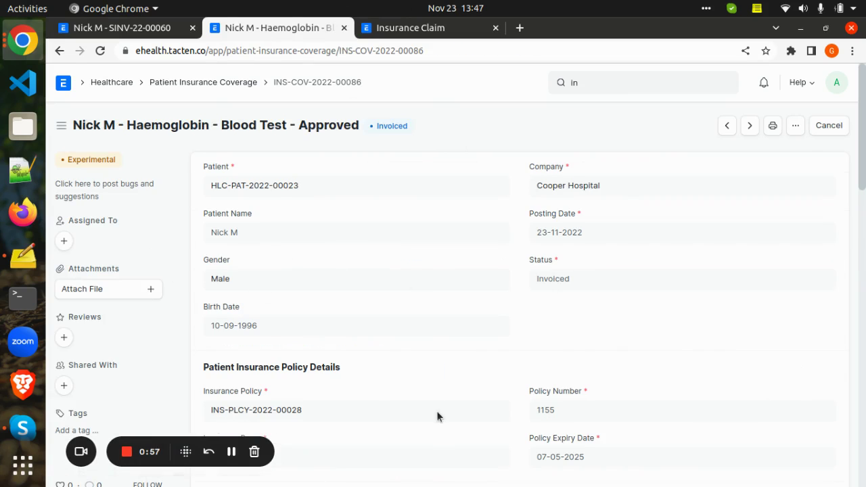
scroll(436, 413, "down", 3)
scroll(595, 420, "down", 4)
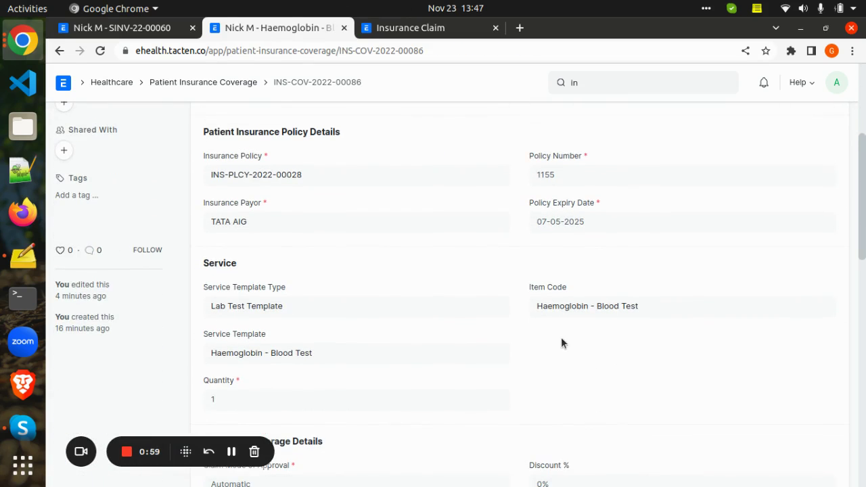
scroll(620, 427, "down", 3)
scroll(474, 324, "up", 5)
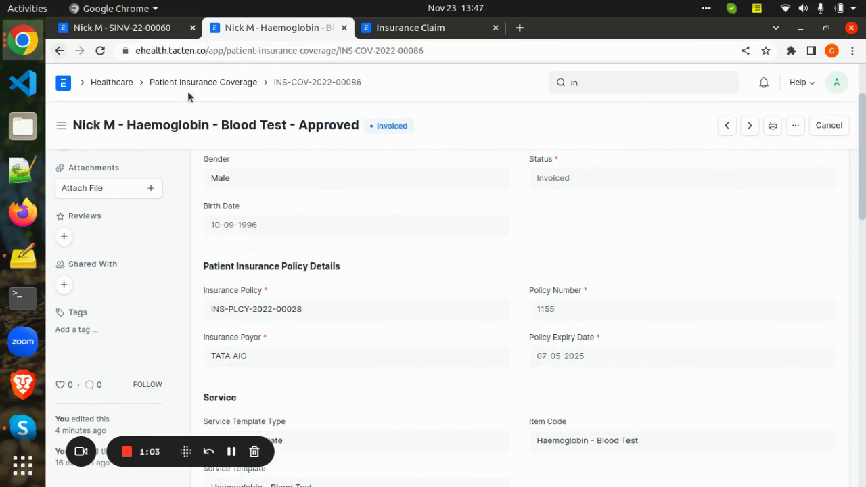
left_click(203, 83)
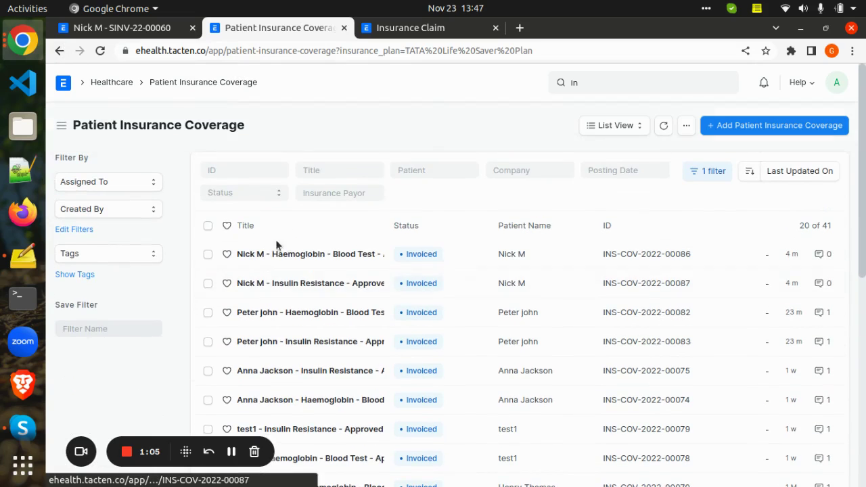
- Review the Insulin Resistance coverage record, then bring up the Insurance Claim list
left_click(293, 283)
scroll(606, 406, "down", 3)
scroll(562, 379, "down", 5)
scroll(335, 248, "up", 5)
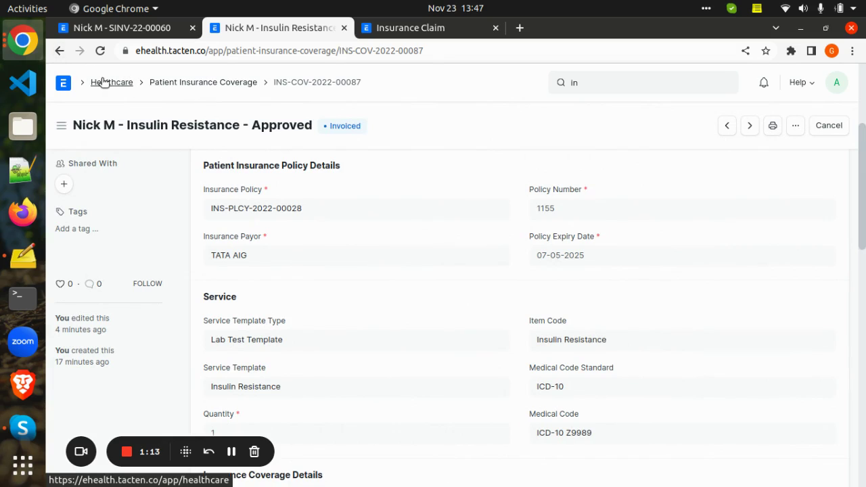
left_click(424, 25)
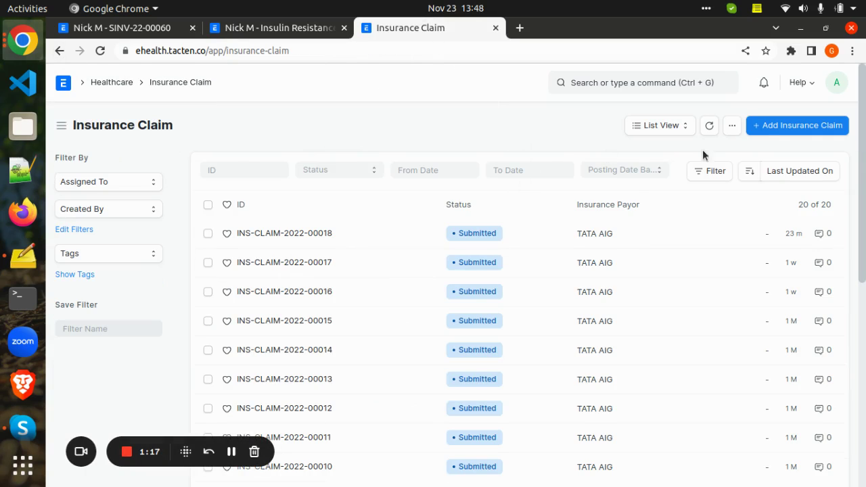
- Start a new insurance claim for the patient under their TATA Life Saver Plan policy
left_click(788, 125)
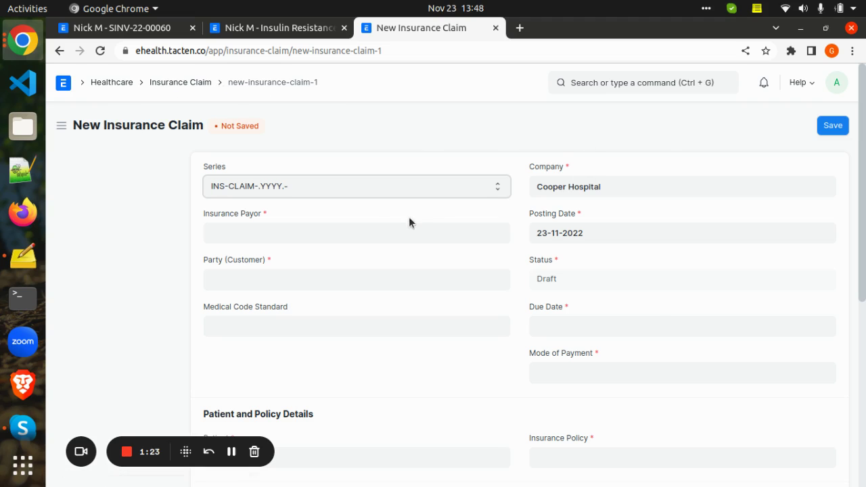
scroll(357, 292, "down", 5)
left_click(302, 220)
type("nick")
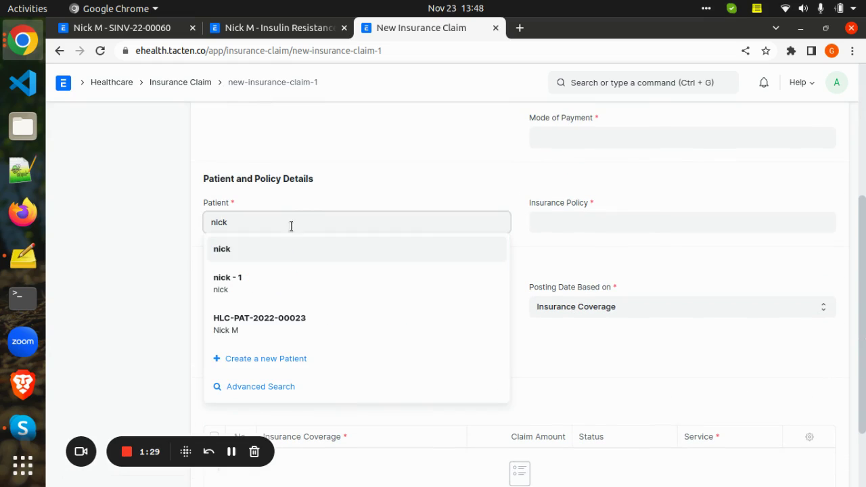
left_click(278, 329)
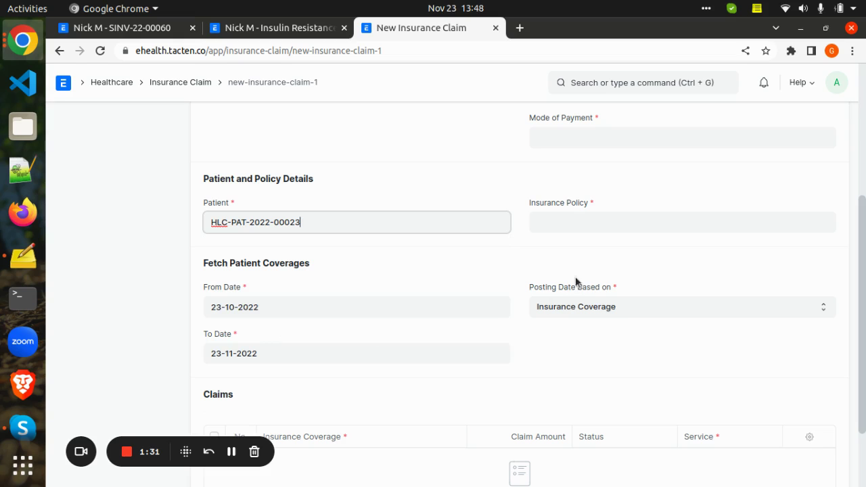
left_click(586, 221)
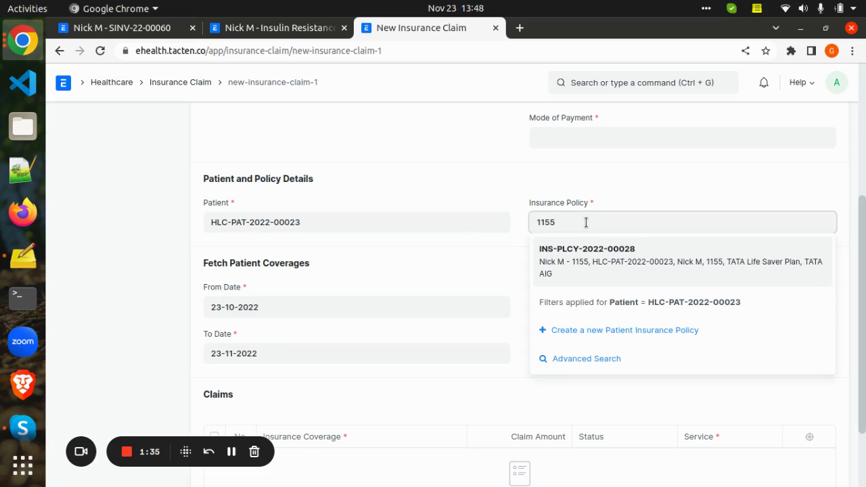
left_click(569, 261)
- Set payor TATA AIG, due date 16-12-2022 and mode of payment Bank Transfer
scroll(366, 193, "up", 1)
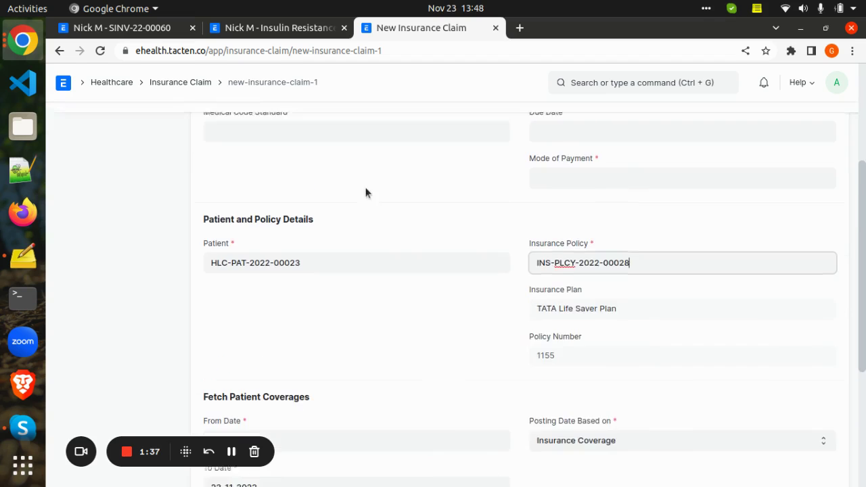
scroll(365, 193, "up", 4)
left_click(252, 192)
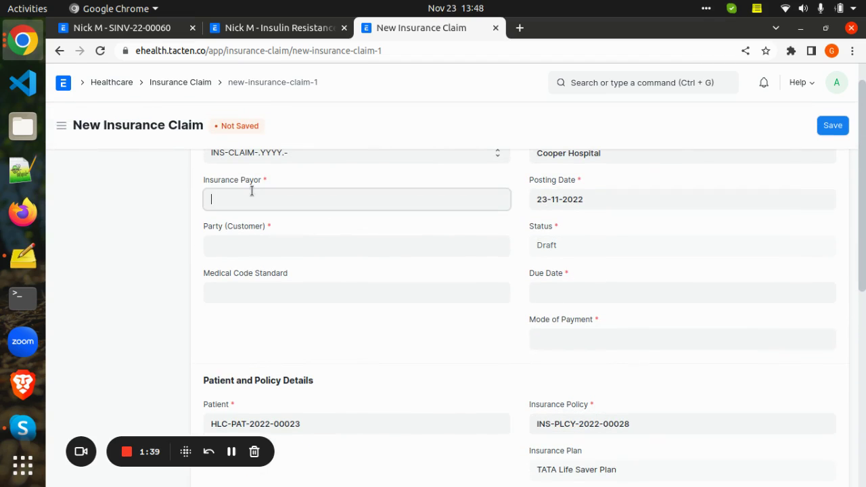
left_click(248, 283)
left_click(581, 290)
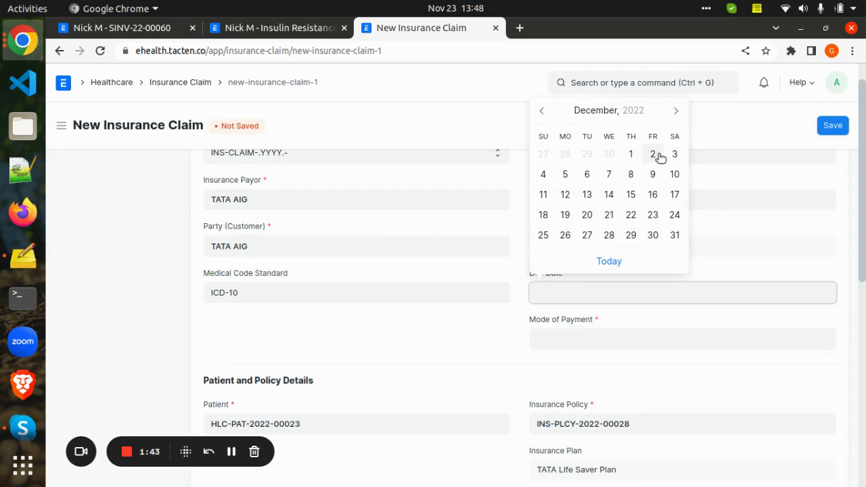
left_click(652, 194)
left_click(560, 342)
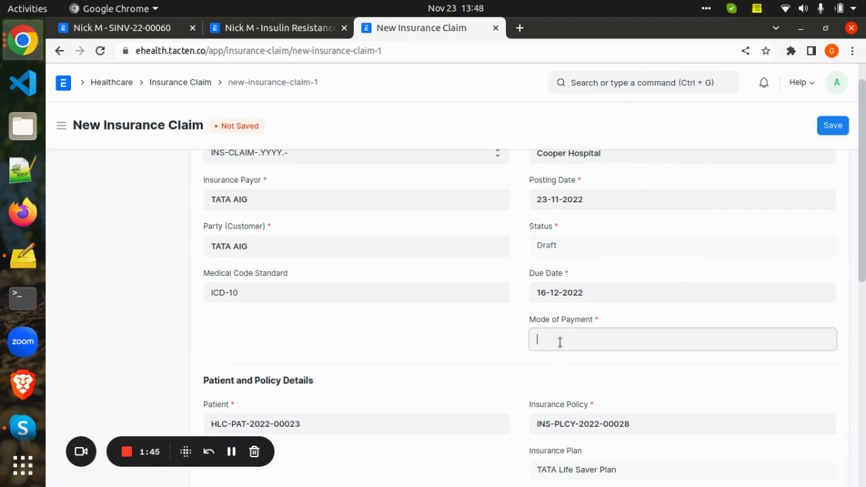
left_click(579, 363)
- Save and submit the claim, then return to sales invoice SINV-22-00060
left_click(833, 125)
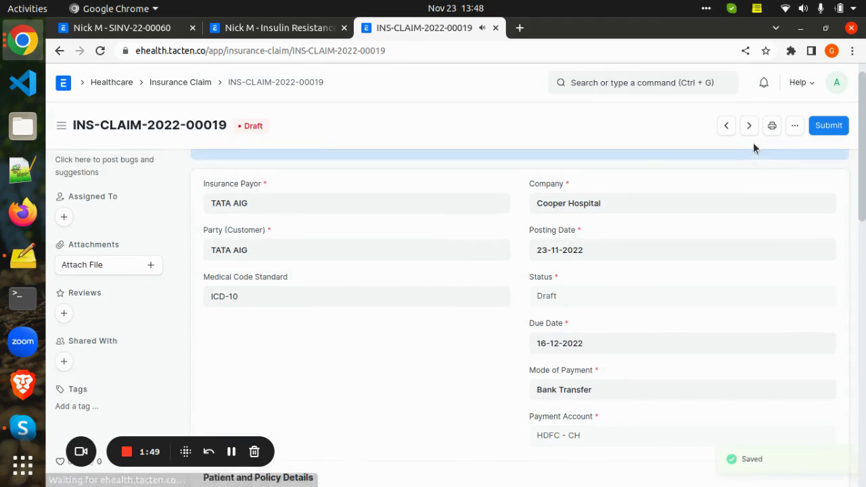
left_click(833, 126)
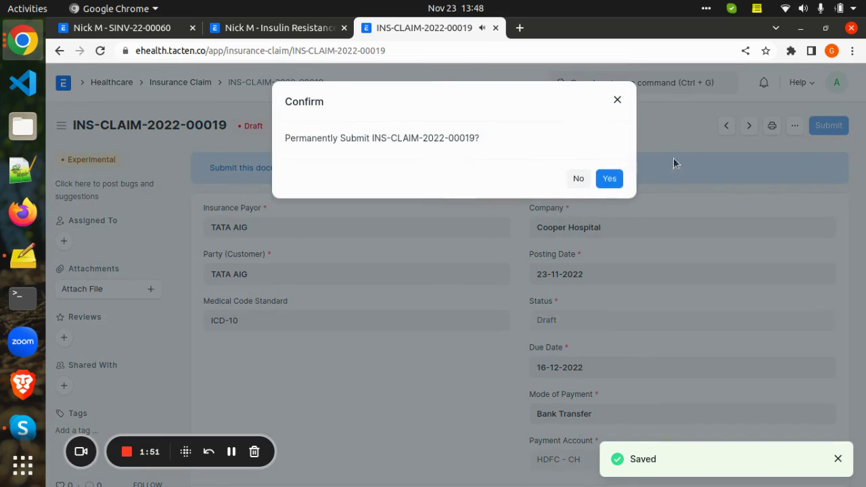
left_click(610, 178)
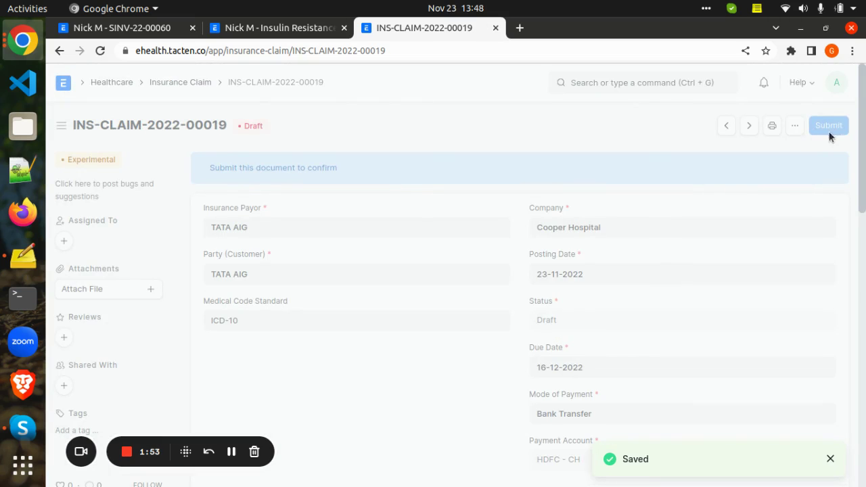
left_click(799, 129)
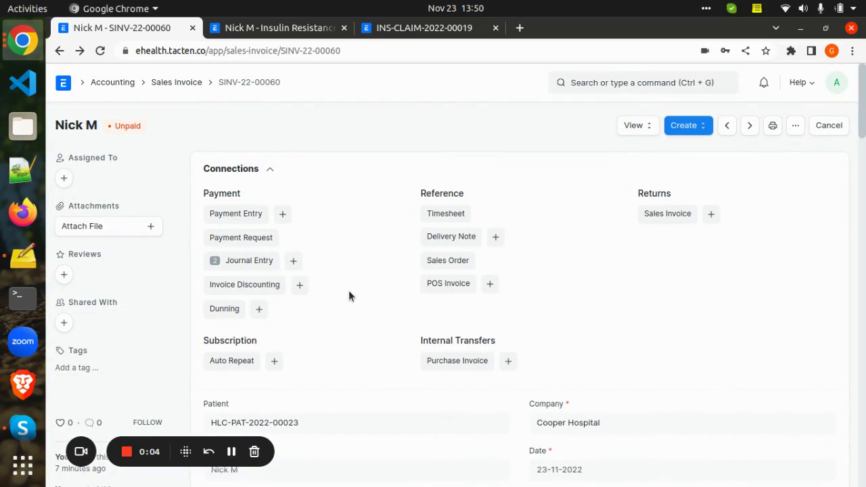
- List the invoice's linked journal entries and review ACC-JV-2022-00033's General Ledger
left_click(249, 261)
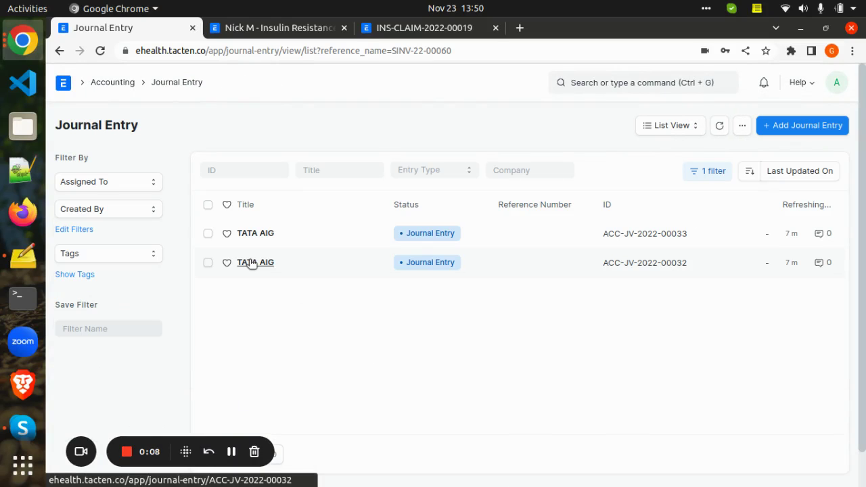
left_click(255, 233)
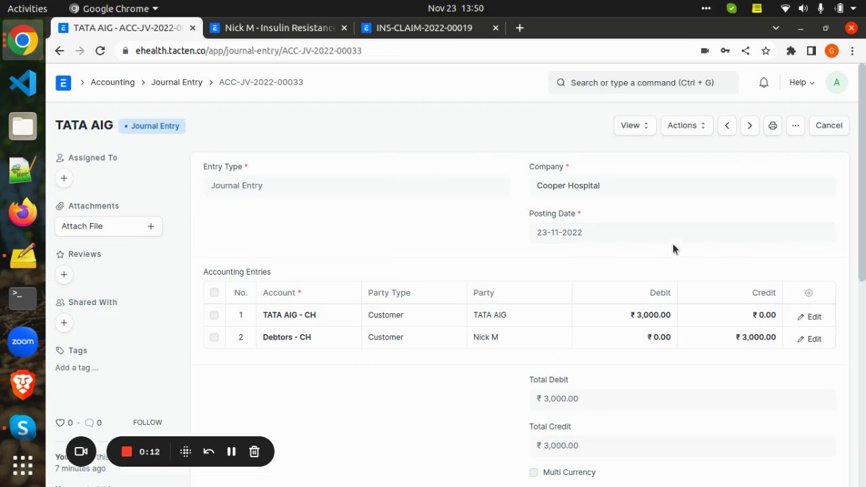
left_click(630, 127)
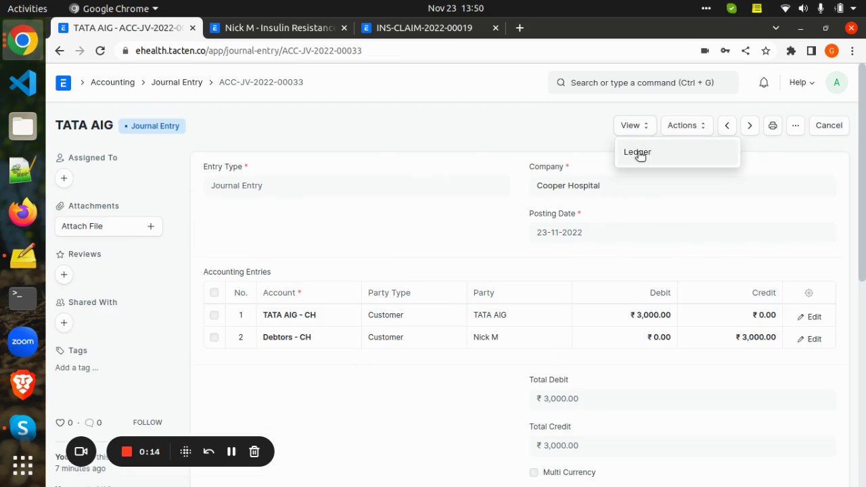
left_click(639, 153)
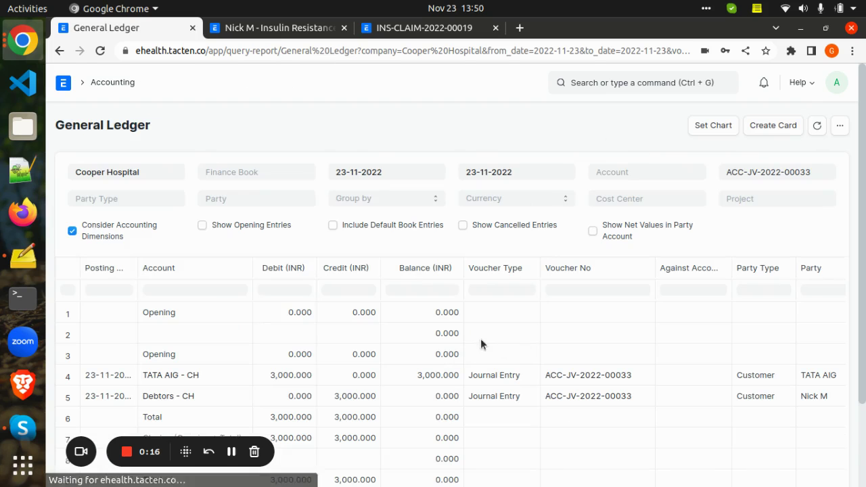
scroll(457, 414, "down", 2)
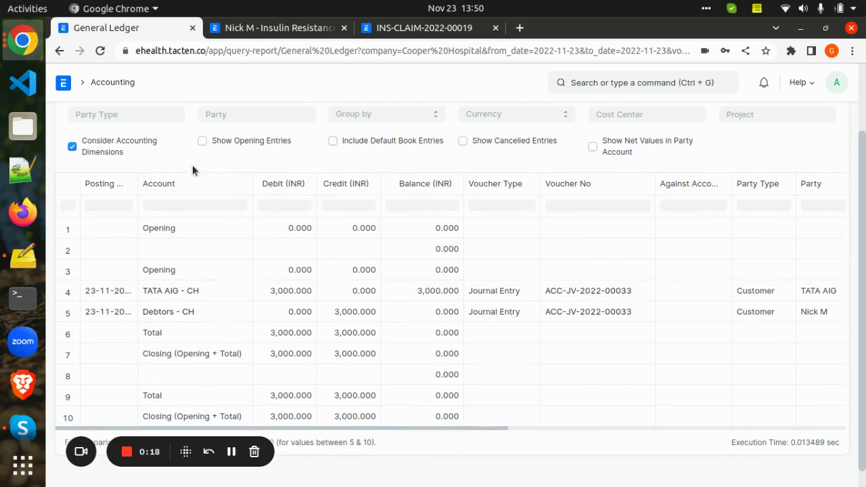
left_click(58, 51)
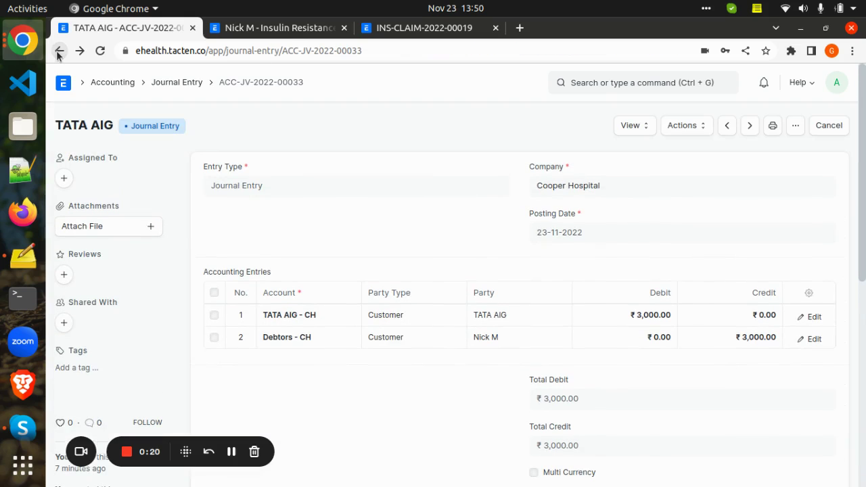
left_click(59, 51)
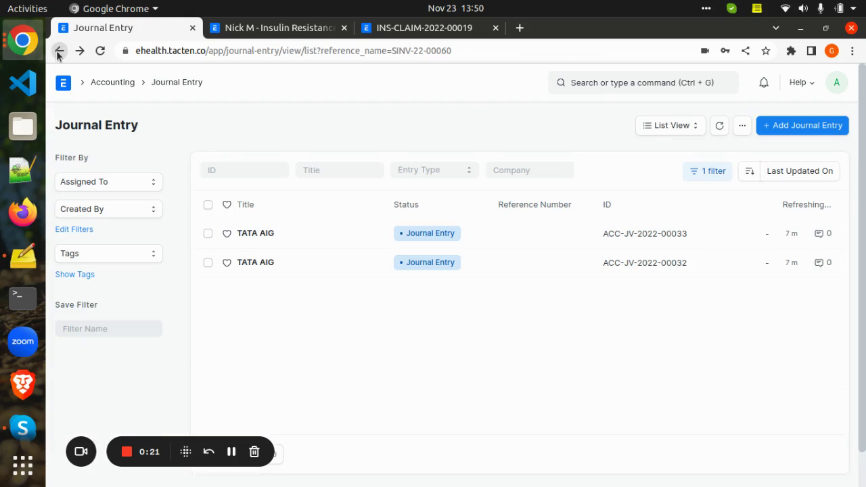
- Review ACC-JV-2022-00032's General Ledger, then go back to sales invoice SINV-22-00060
left_click(265, 266)
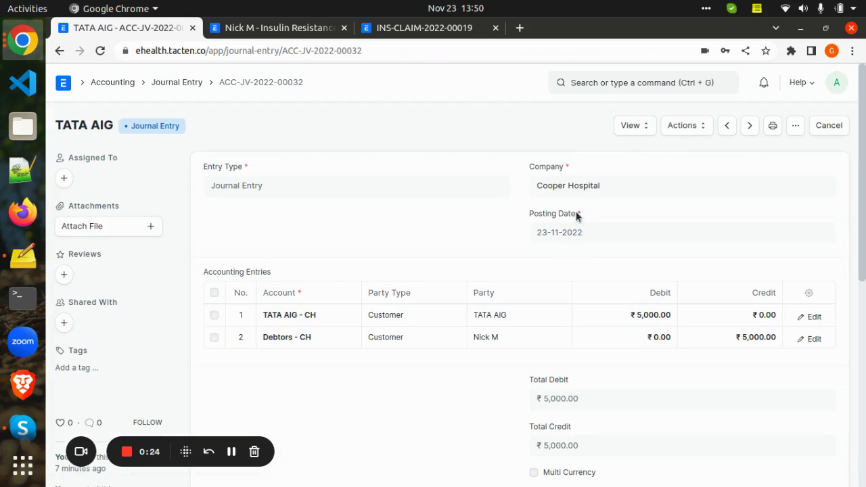
left_click(639, 127)
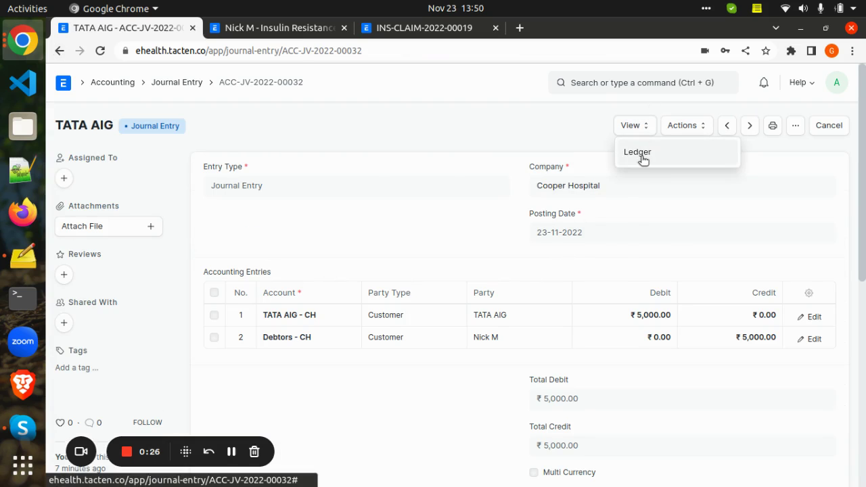
left_click(640, 153)
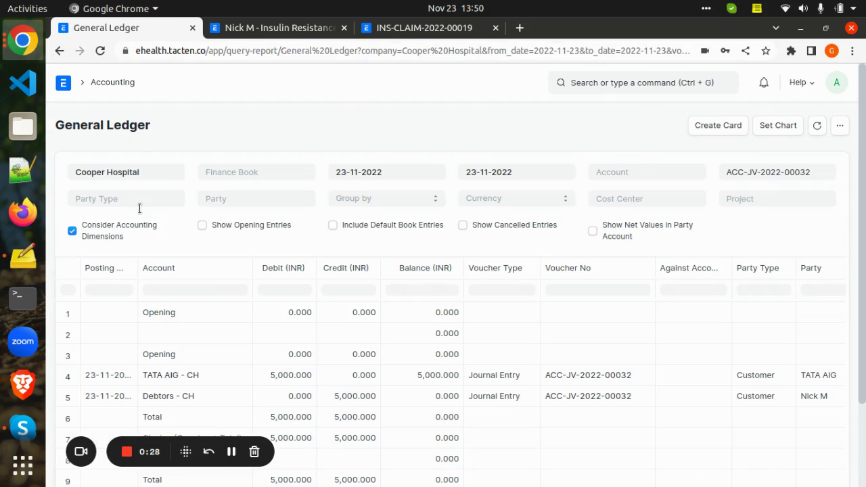
scroll(263, 340, "down", 1)
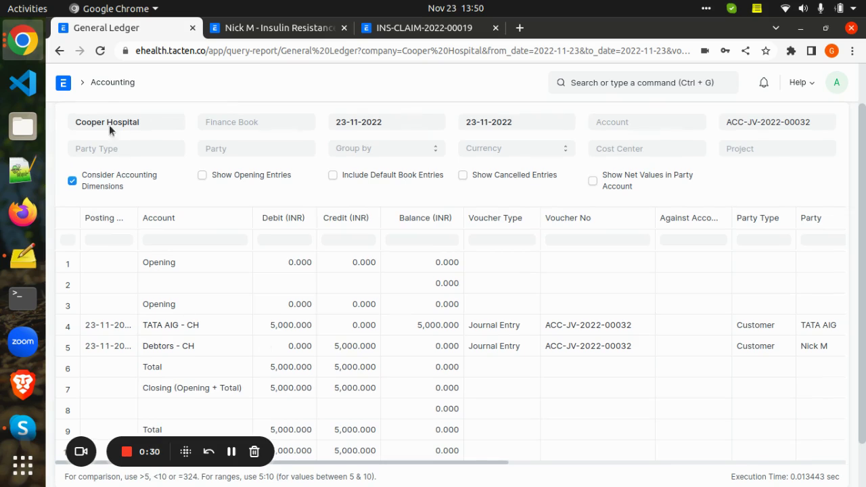
left_click(60, 51)
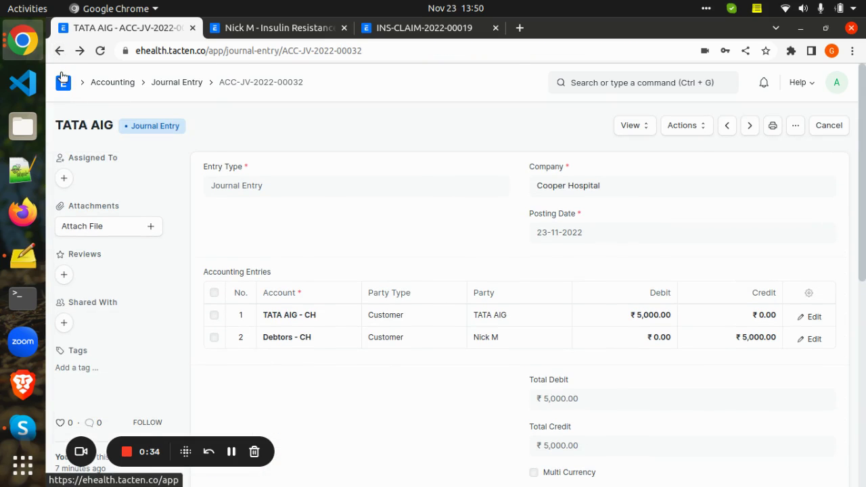
left_click(59, 50)
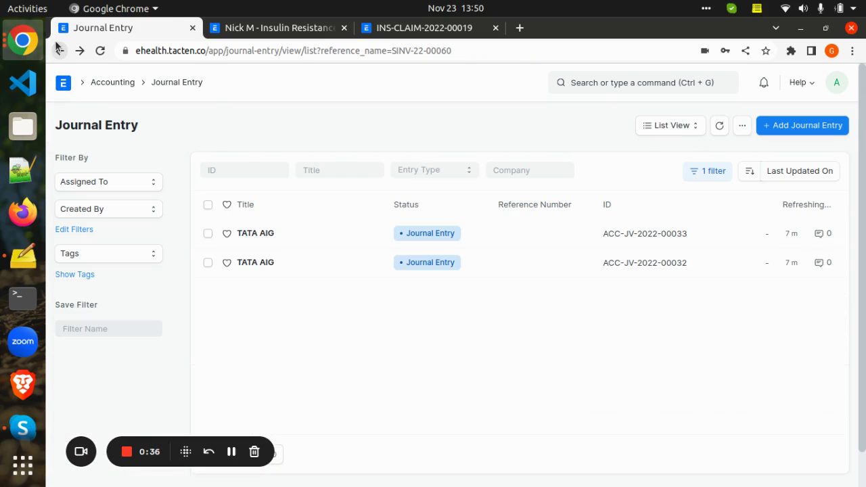
left_click(59, 51)
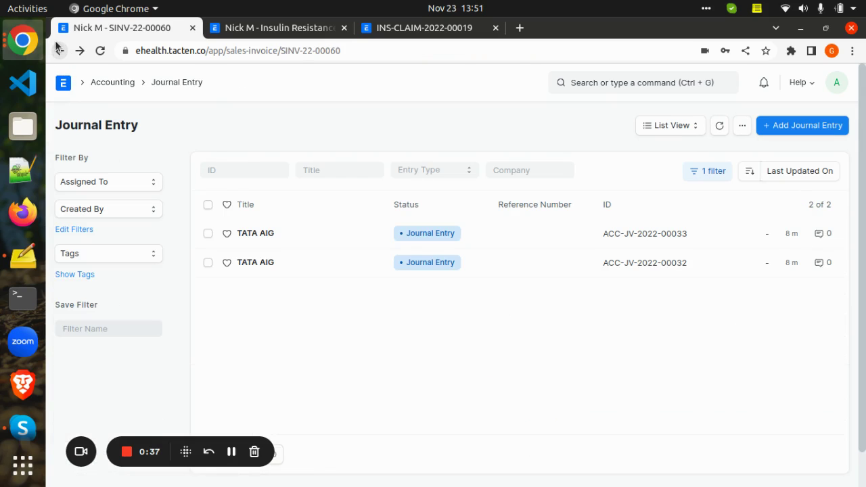
- Check SINV-22-00060's ₹8,000 insurance coverage and ₹8,350 patient payable, then return to Connections
scroll(483, 304, "down", 5)
scroll(485, 308, "down", 8)
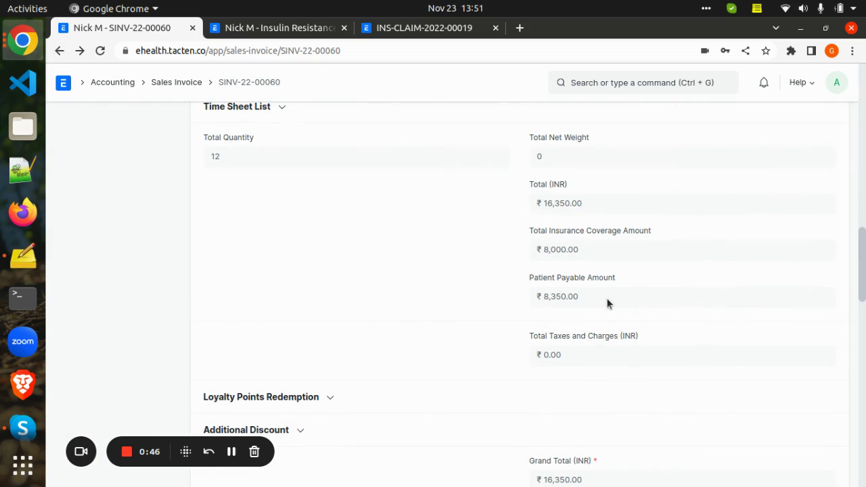
scroll(608, 304, "up", 15)
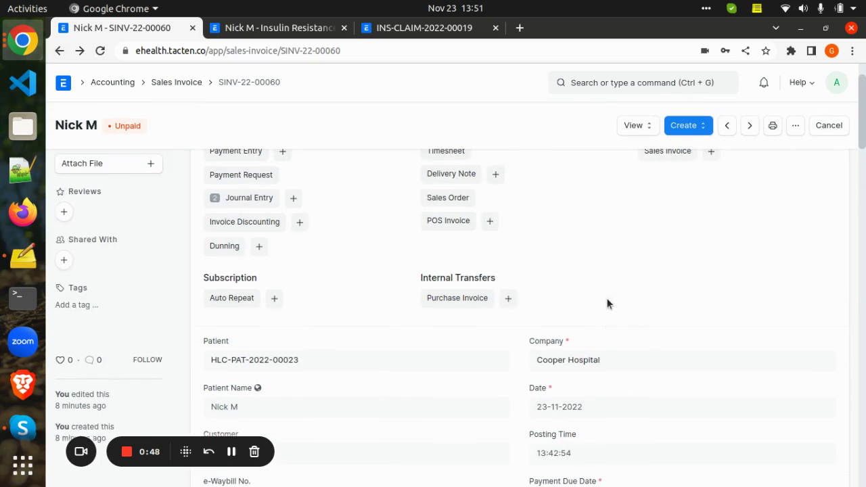
scroll(607, 304, "up", 1)
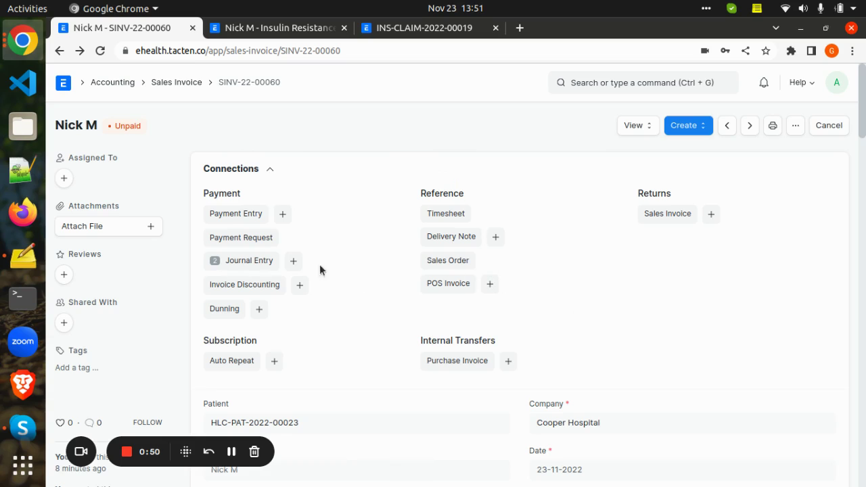
- Create a payment entry from the invoice's Connections with Mode of Payment set to Cash
left_click(283, 215)
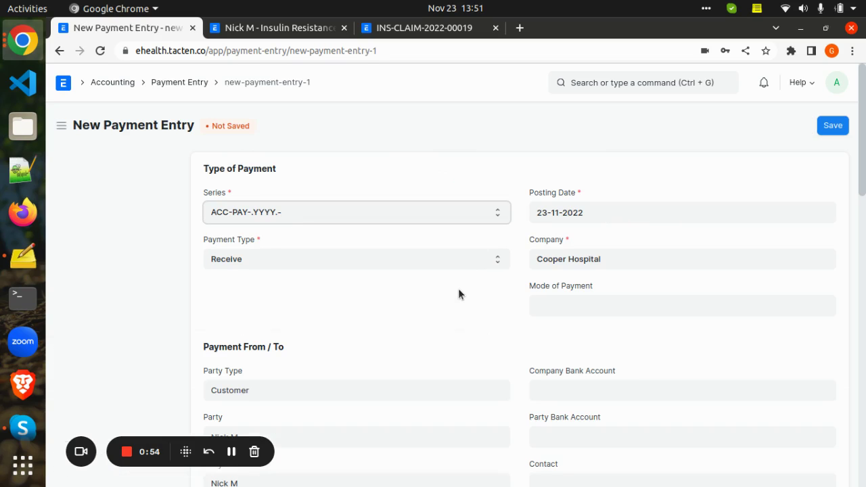
scroll(459, 295, "down", 3)
scroll(458, 295, "up", 3)
left_click(562, 304)
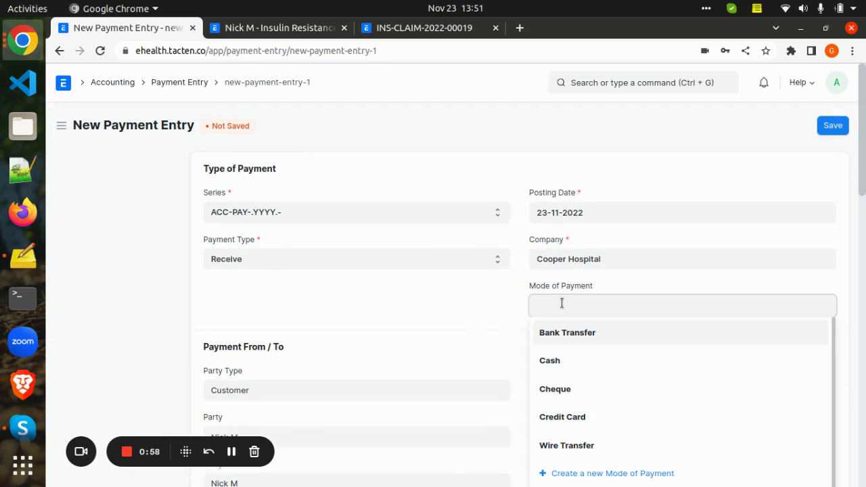
left_click(570, 364)
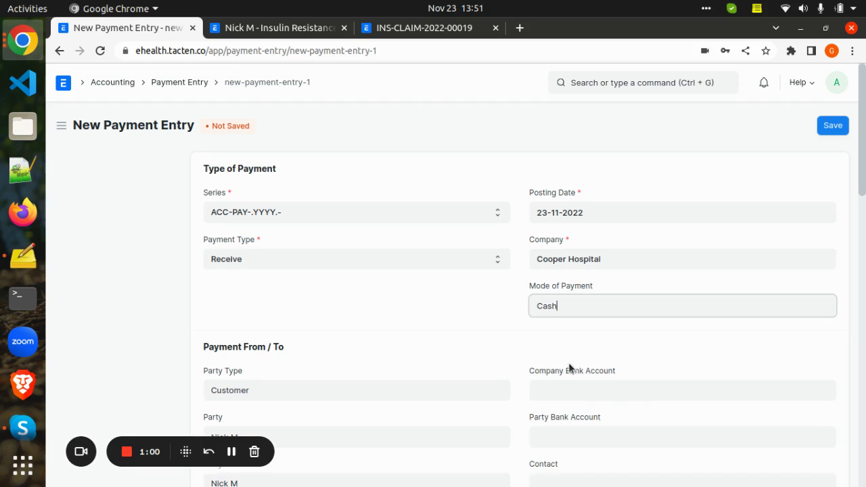
- Review the ₹8,350 allocation to SINV-22-00060 and save payment ACC-PAY-2022-00013 as draft
scroll(568, 362, "down", 9)
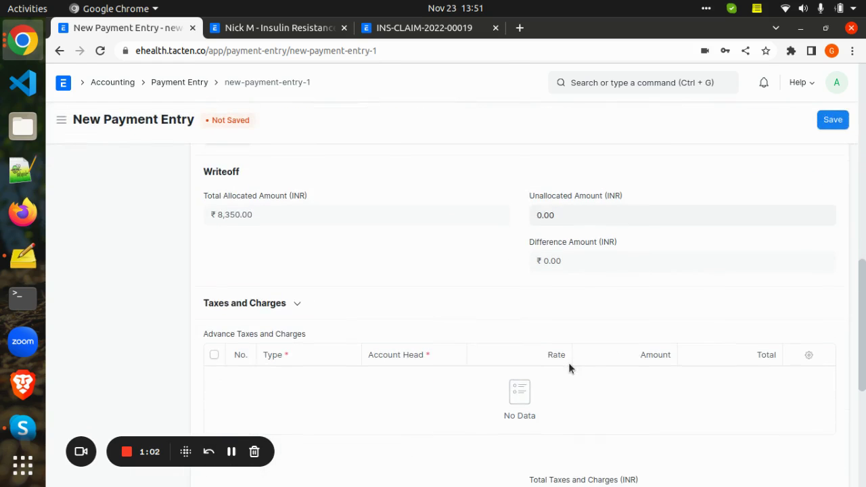
scroll(568, 363, "up", 2)
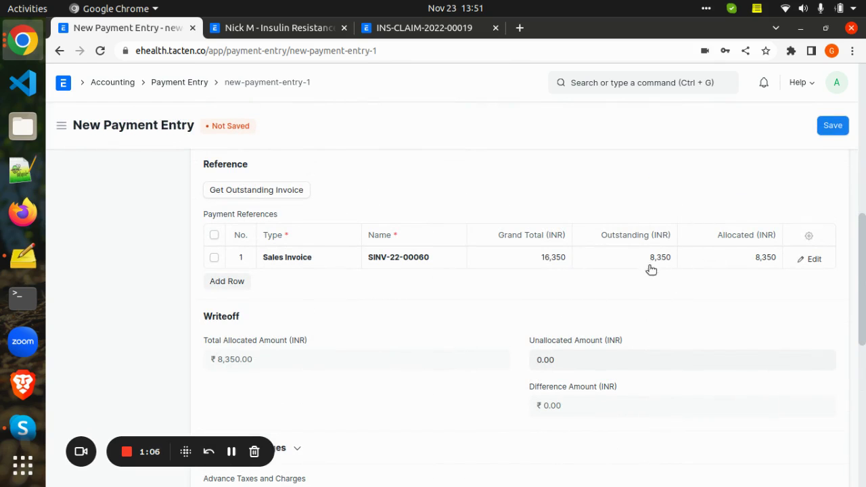
scroll(687, 309, "down", 5)
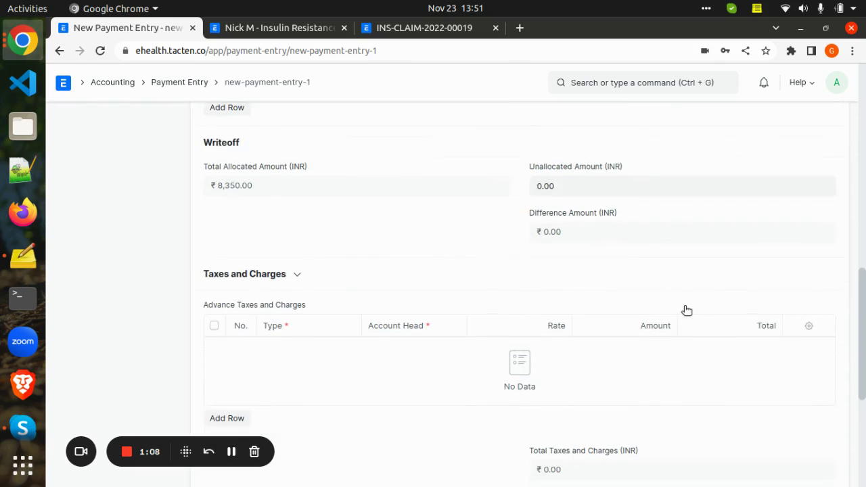
scroll(685, 310, "down", 7)
scroll(685, 310, "up", 13)
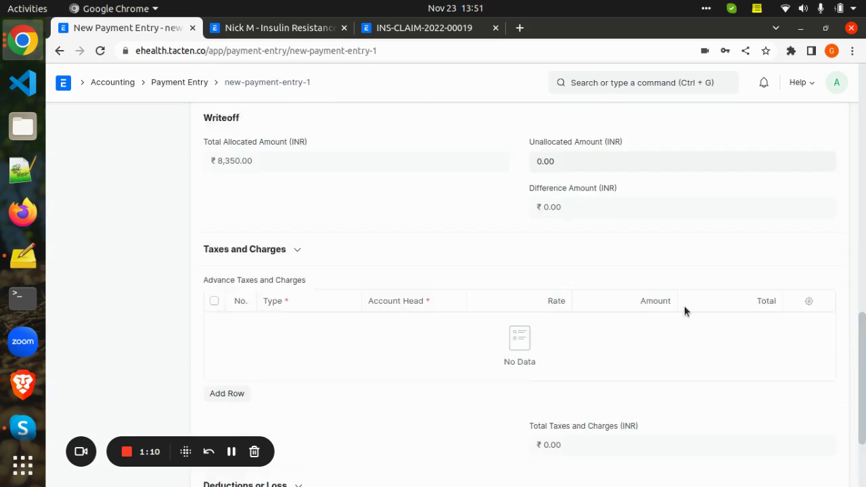
scroll(719, 202, "up", 10)
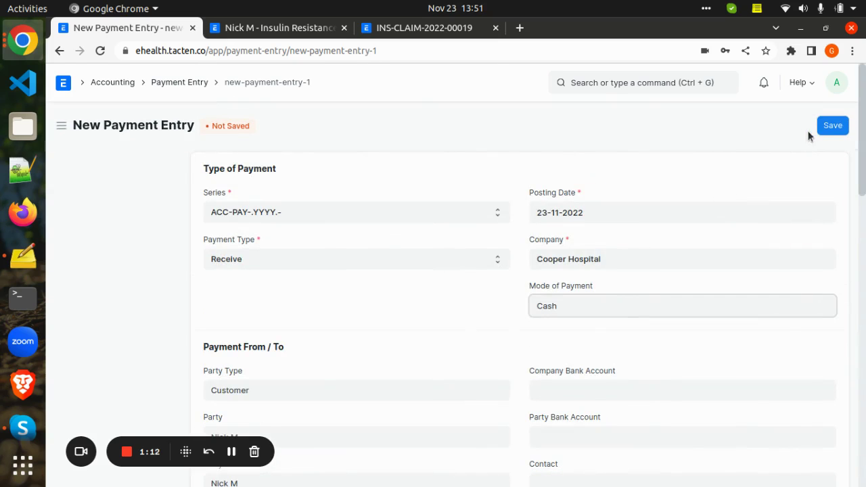
left_click(833, 127)
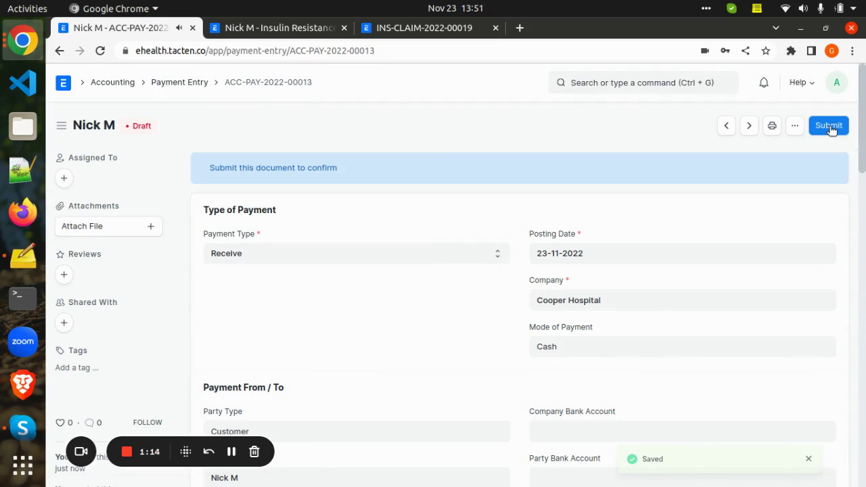
- Submit ACC-PAY-2022-00013, verify its ₹8,350 Cash debit against Debtors, then return Home
left_click(830, 126)
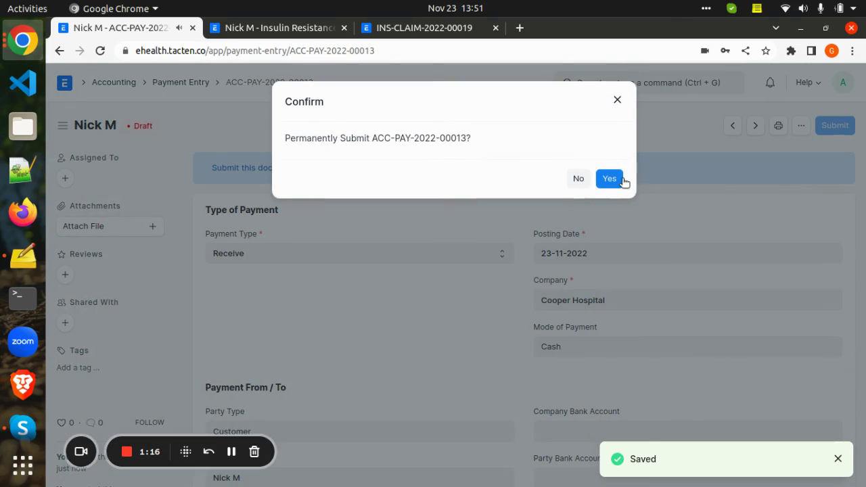
left_click(622, 180)
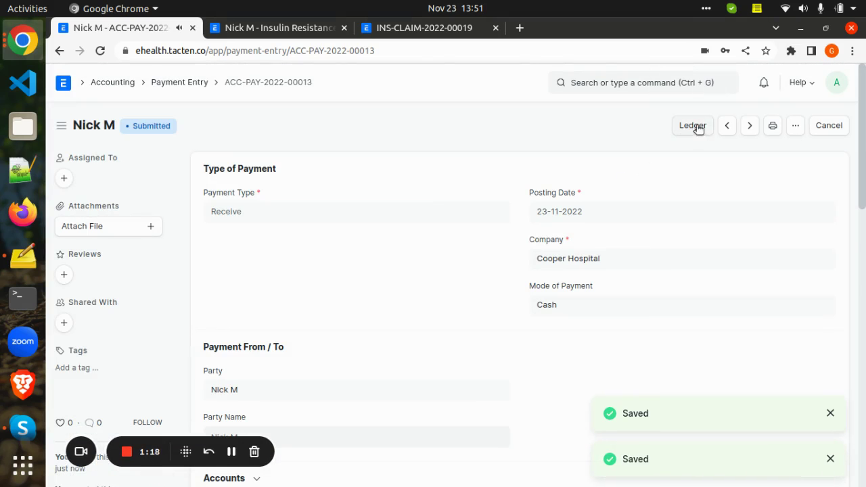
left_click(694, 125)
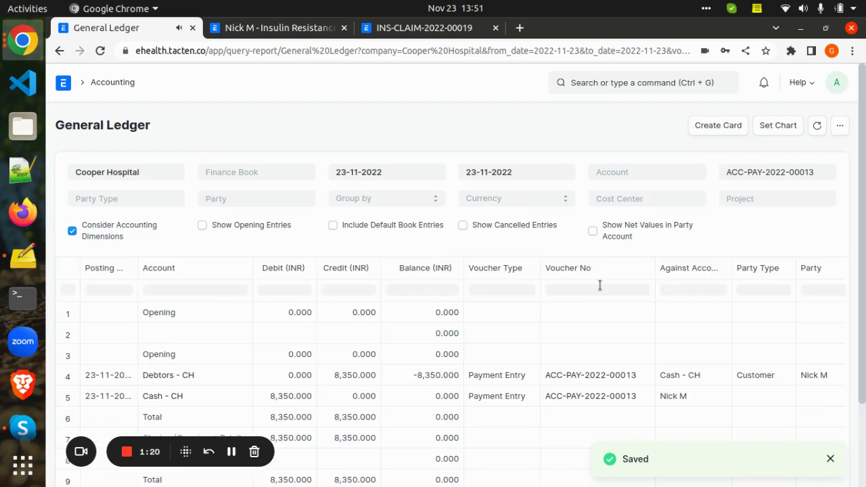
scroll(600, 285, "down", 2)
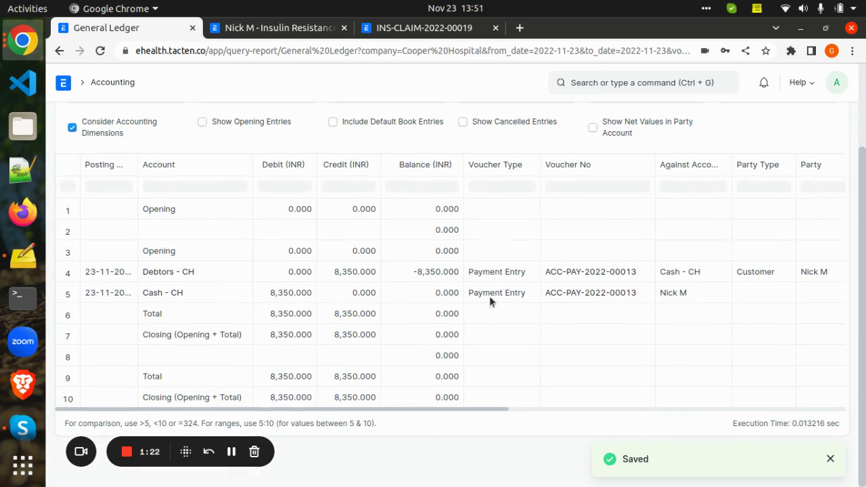
scroll(535, 347, "up", 2)
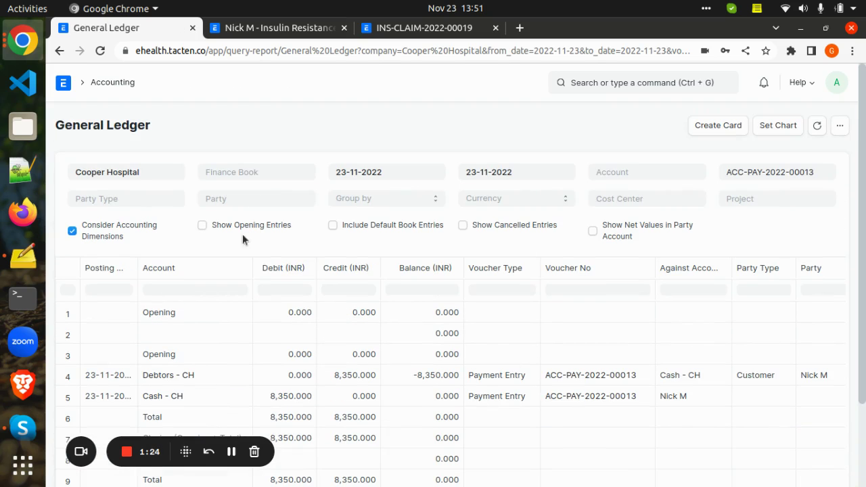
left_click(62, 83)
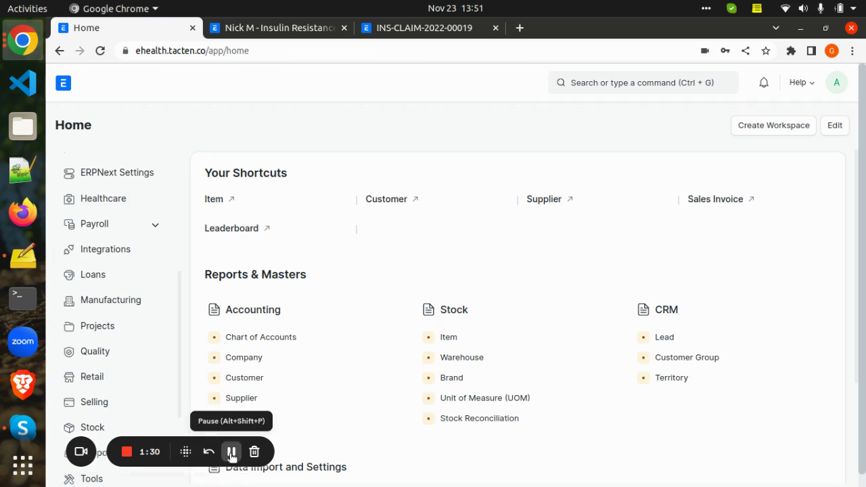
left_click(232, 452)
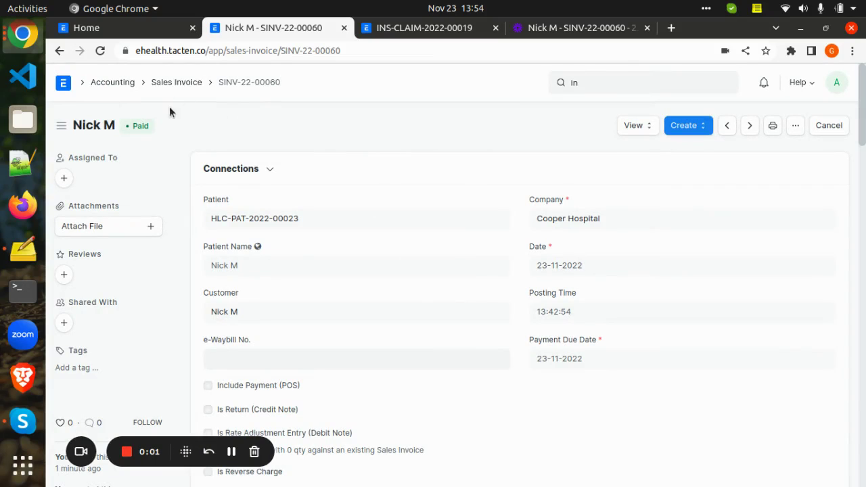